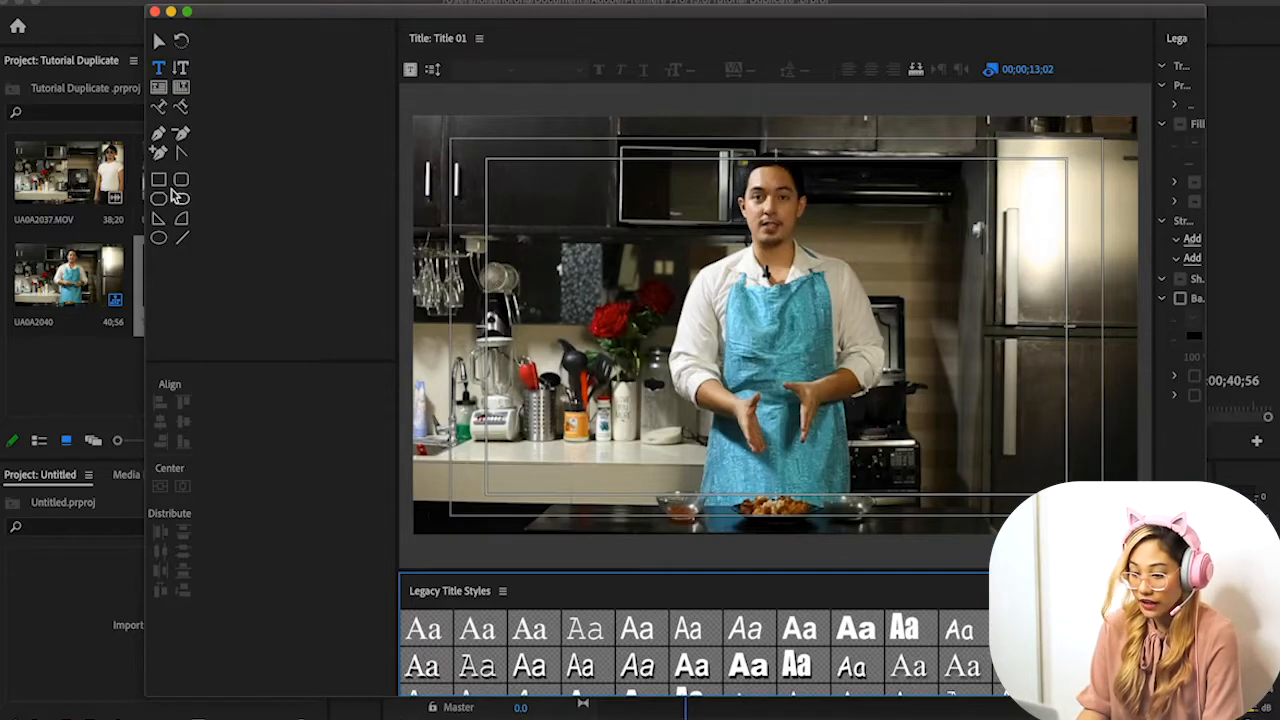
# - Enlarge the title canvas and properties area, and draw a near-vertical full-frame guide line about 743 high just beside the refrigerator
pyautogui.click(160, 181)
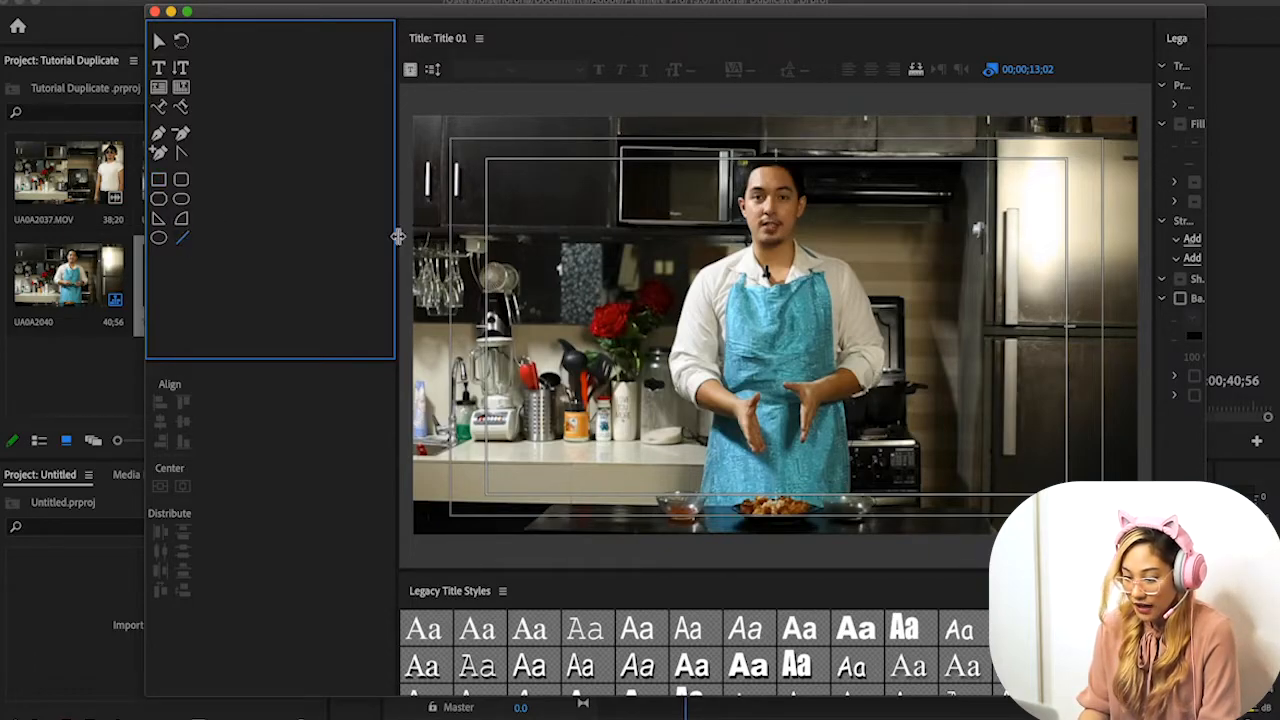
pyautogui.moveTo(398, 236); pyautogui.dragTo(253, 238)
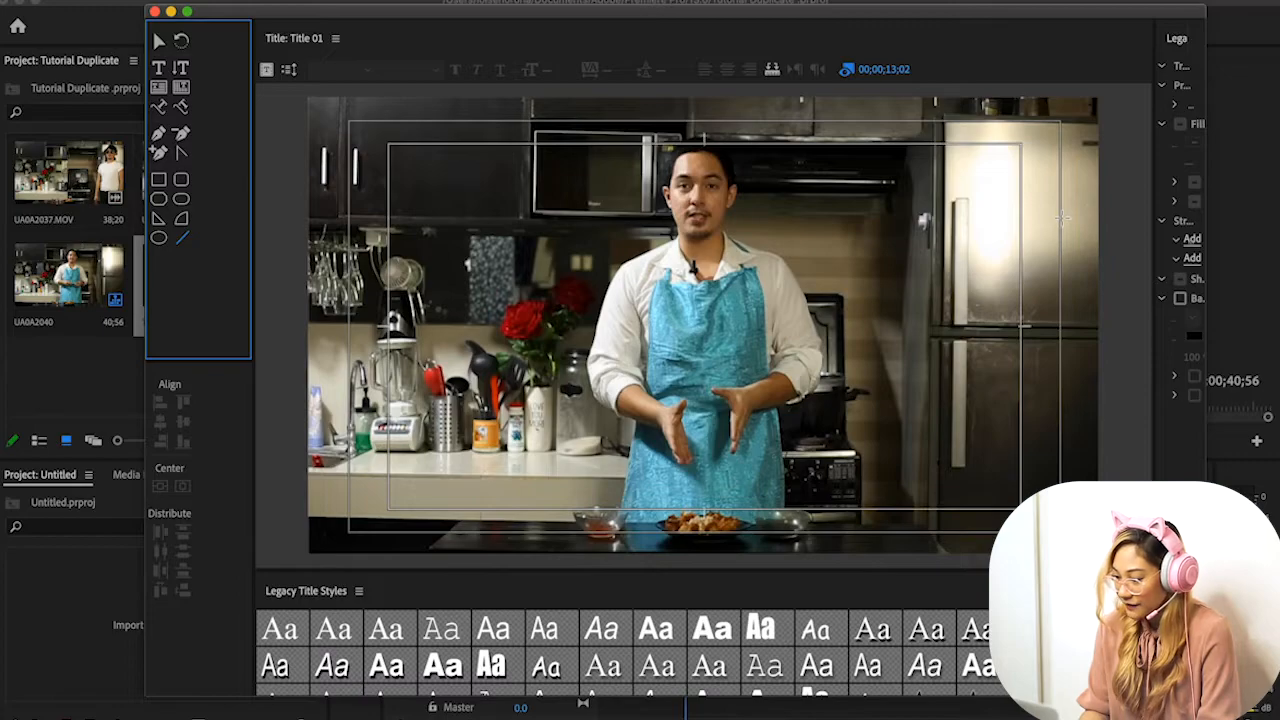
pyautogui.moveTo(1155, 197); pyautogui.dragTo(1053, 229)
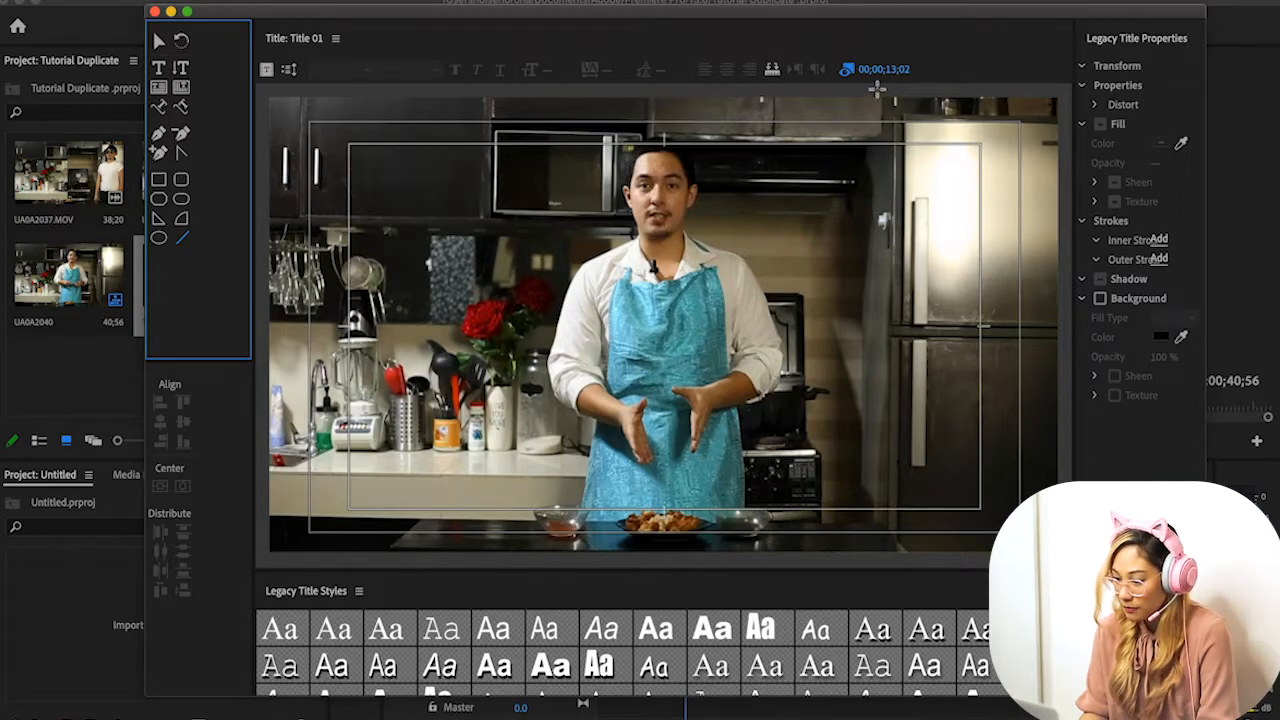
pyautogui.moveTo(875, 93); pyautogui.dragTo(868, 562)
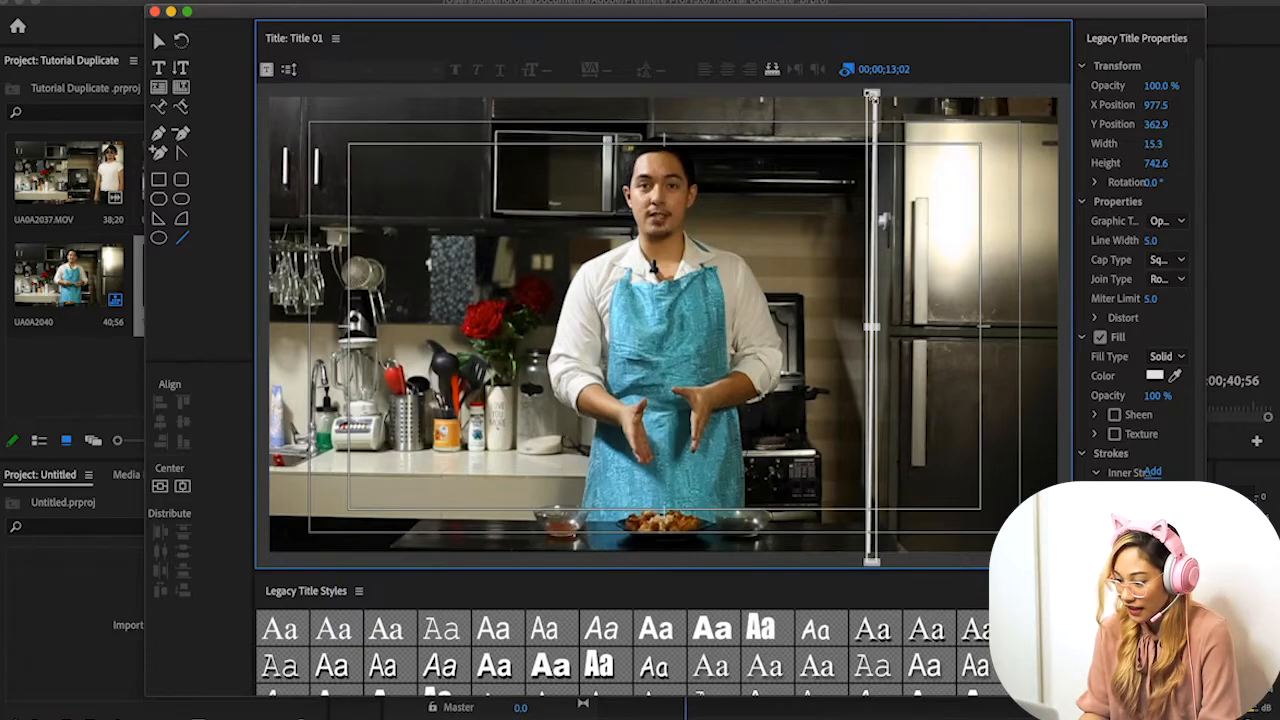
# - Draw a second full-height guide line about 765 high on the other side of the man in the apron and straighten it
pyautogui.click(569, 145)
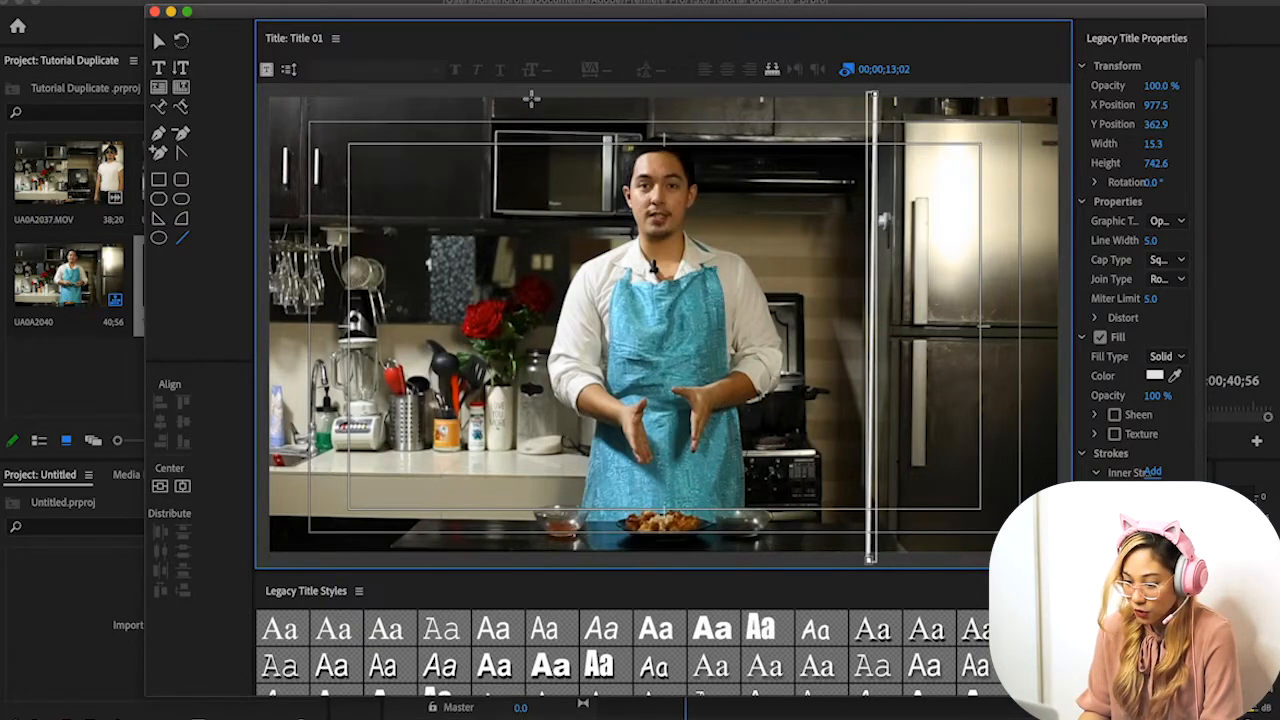
pyautogui.moveTo(554, 90)
pyautogui.mouseDown()
pyautogui.moveTo(558, 234)
pyautogui.moveTo(545, 228)
pyautogui.moveTo(530, 414)
pyautogui.moveTo(538, 576)
pyautogui.mouseUp()
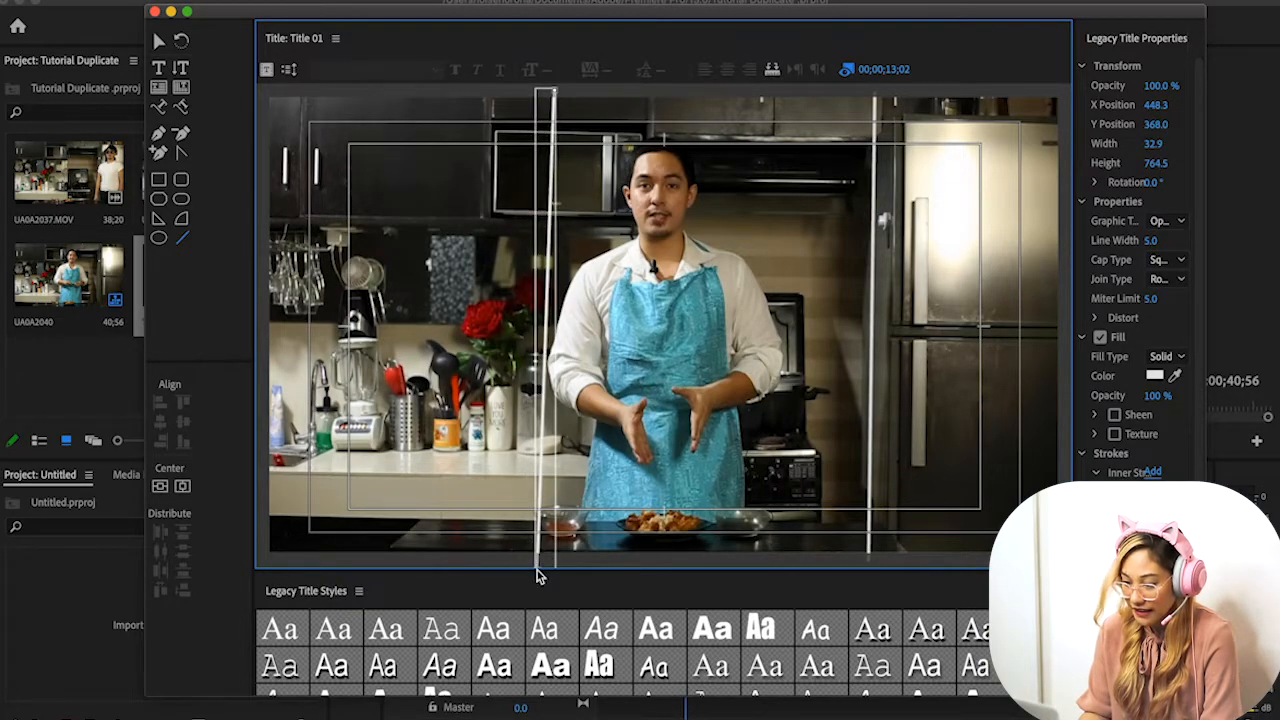
pyautogui.moveTo(549, 89); pyautogui.dragTo(538, 89)
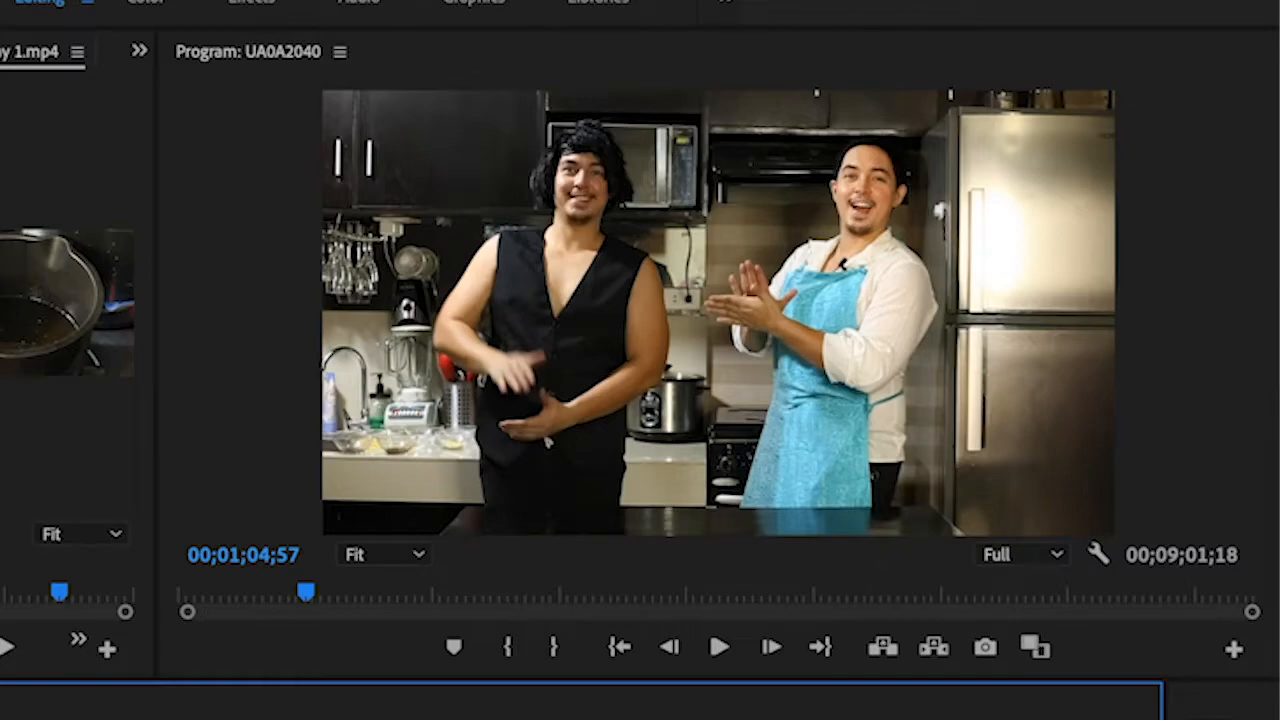
# - Zoom the program preview to 200% and inspect the counter and stove area of the two-person composite
pyautogui.click(412, 560)
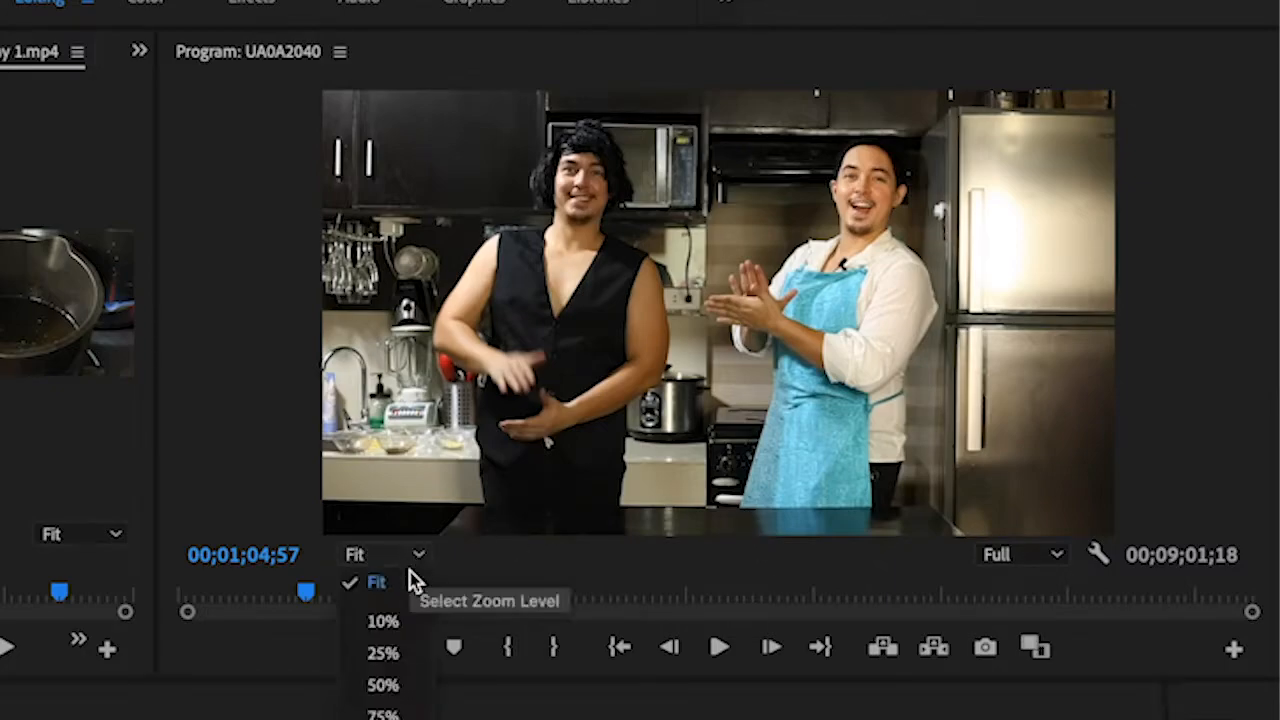
pyautogui.click(383, 719)
pyautogui.moveTo(1258, 276); pyautogui.dragTo(1274, 394)
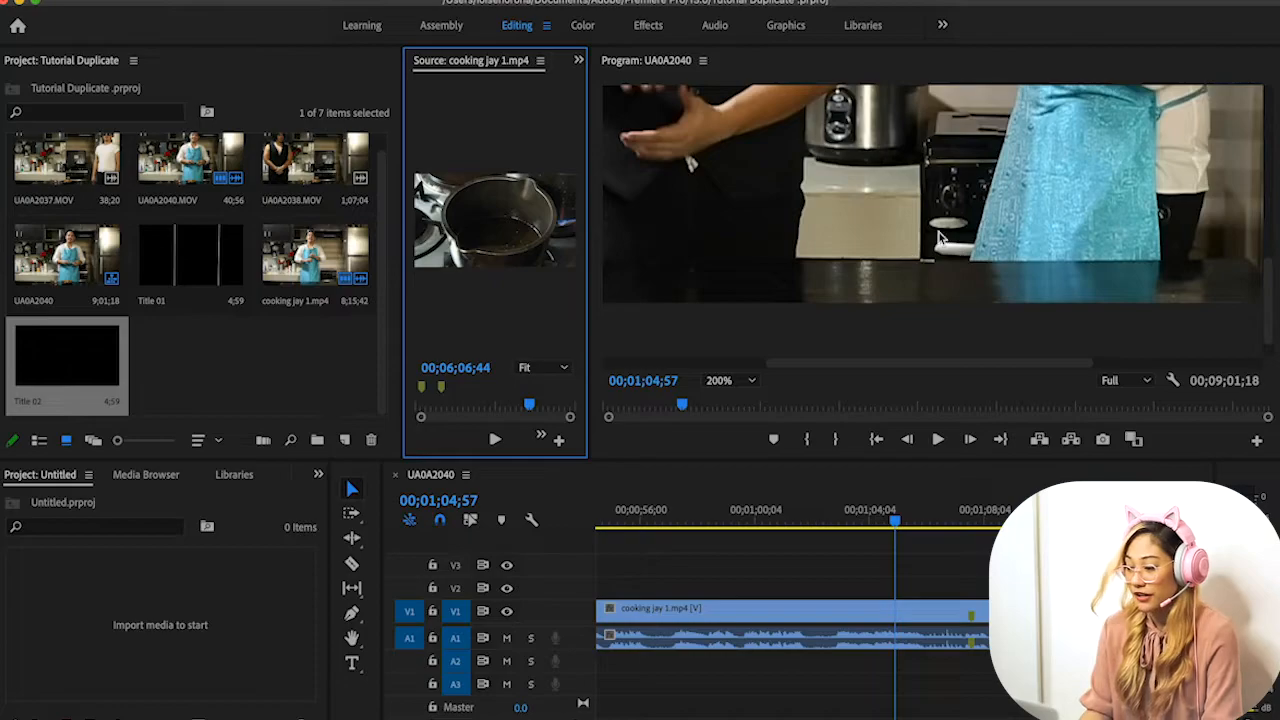
pyautogui.moveTo(1266, 277); pyautogui.dragTo(1266, 205)
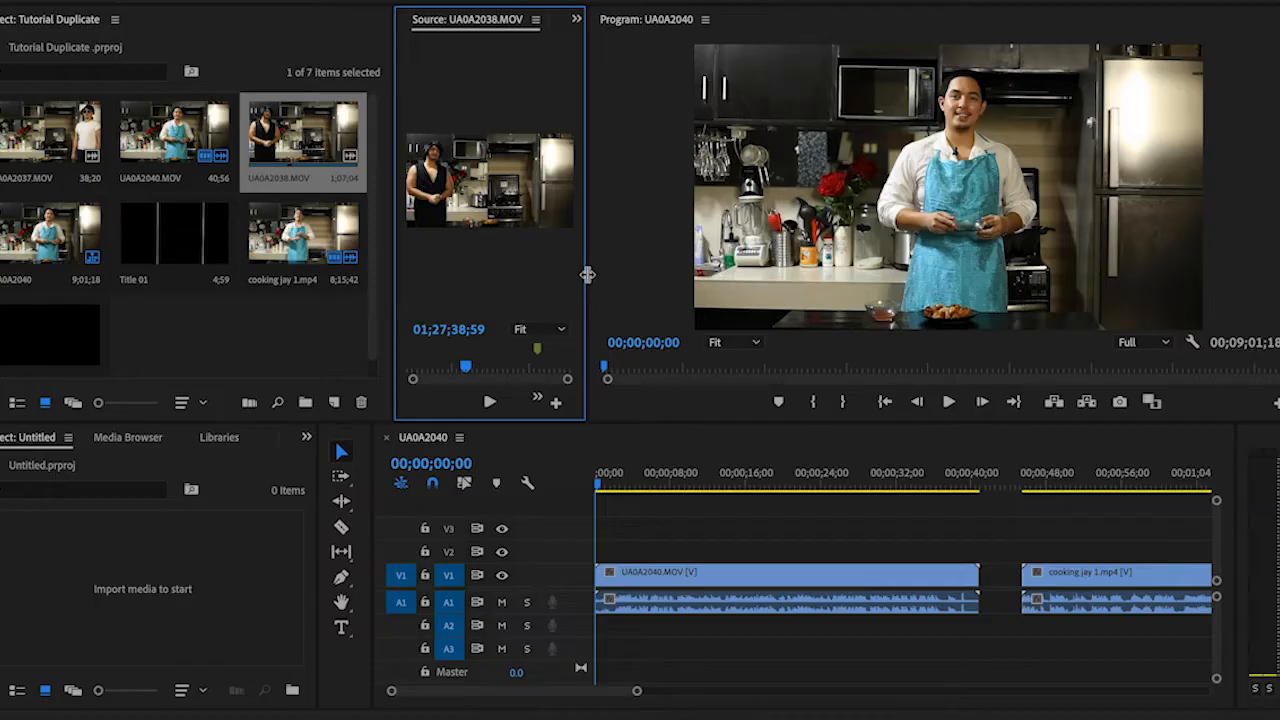
# - Place the UA0A2038.MOV video on track V2 at the sequence start, above the UA0A2040.MOV clip
pyautogui.moveTo(586, 271); pyautogui.dragTo(692, 275)
pyautogui.moveTo(585, 329); pyautogui.dragTo(600, 548)
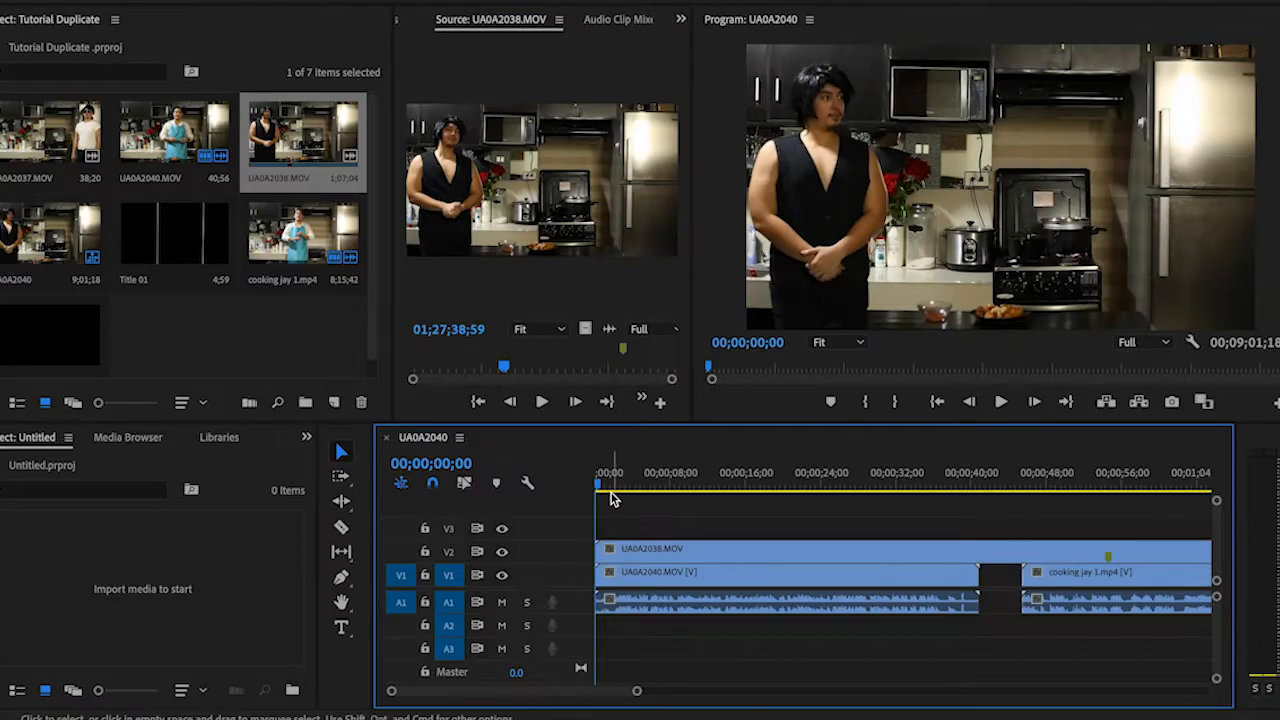
# - Cut the UA0A2038.MOV clip on V2 at 00;00;01;54 and delete the part after the cut
pyautogui.press('=')
pyautogui.press('=')
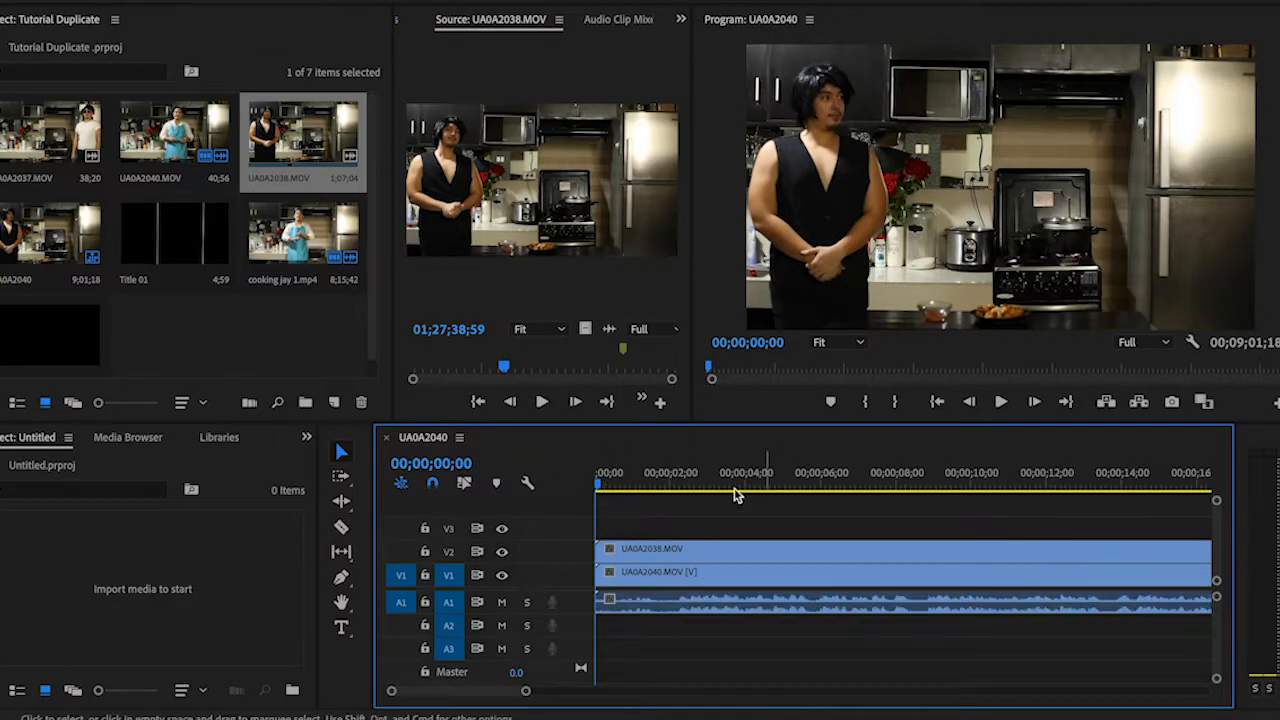
pyautogui.moveTo(655, 484)
pyautogui.mouseDown()
pyautogui.moveTo(643, 486)
pyautogui.moveTo(700, 484)
pyautogui.moveTo(631, 484)
pyautogui.moveTo(666, 485)
pyautogui.mouseUp()
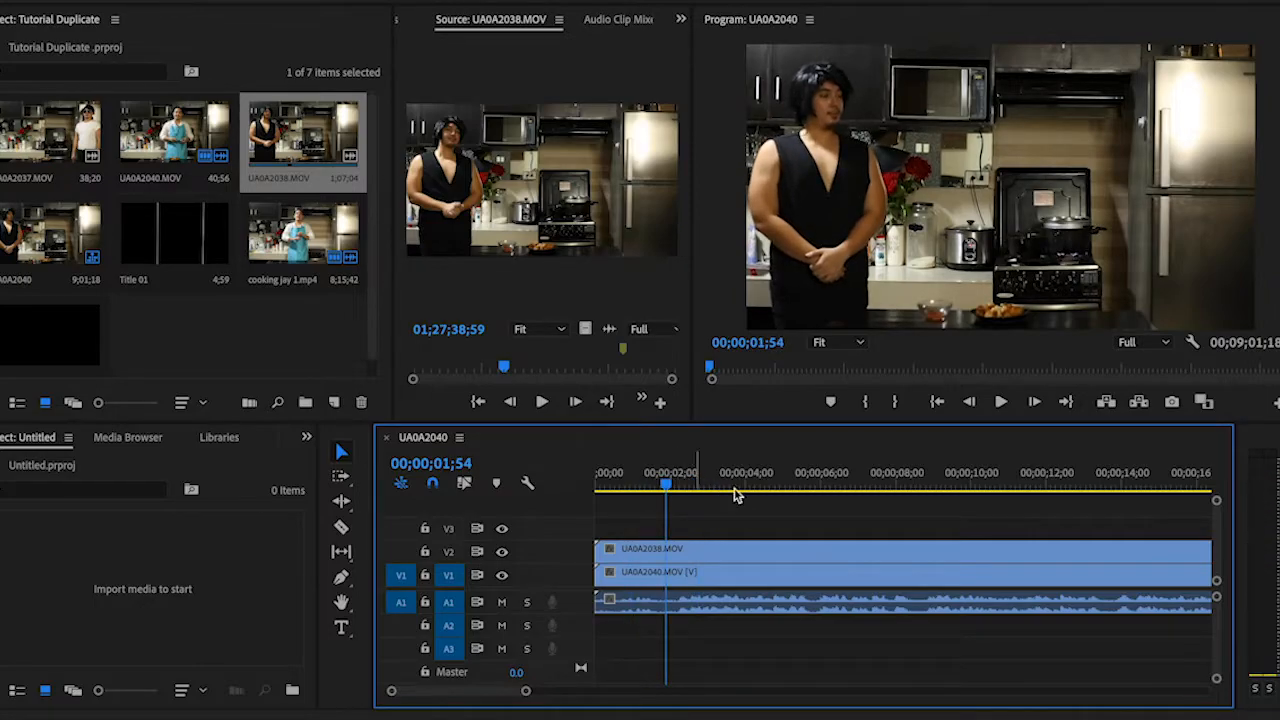
pyautogui.press('c')
pyautogui.click(670, 549)
pyautogui.press('v')
pyautogui.click(680, 549)
pyautogui.press('Delete')
# - Compare the frame at 00;00;02;58 without the overlay clip to the frame at 00;00;00;58 with it
pyautogui.moveTo(643, 472); pyautogui.dragTo(707, 480)
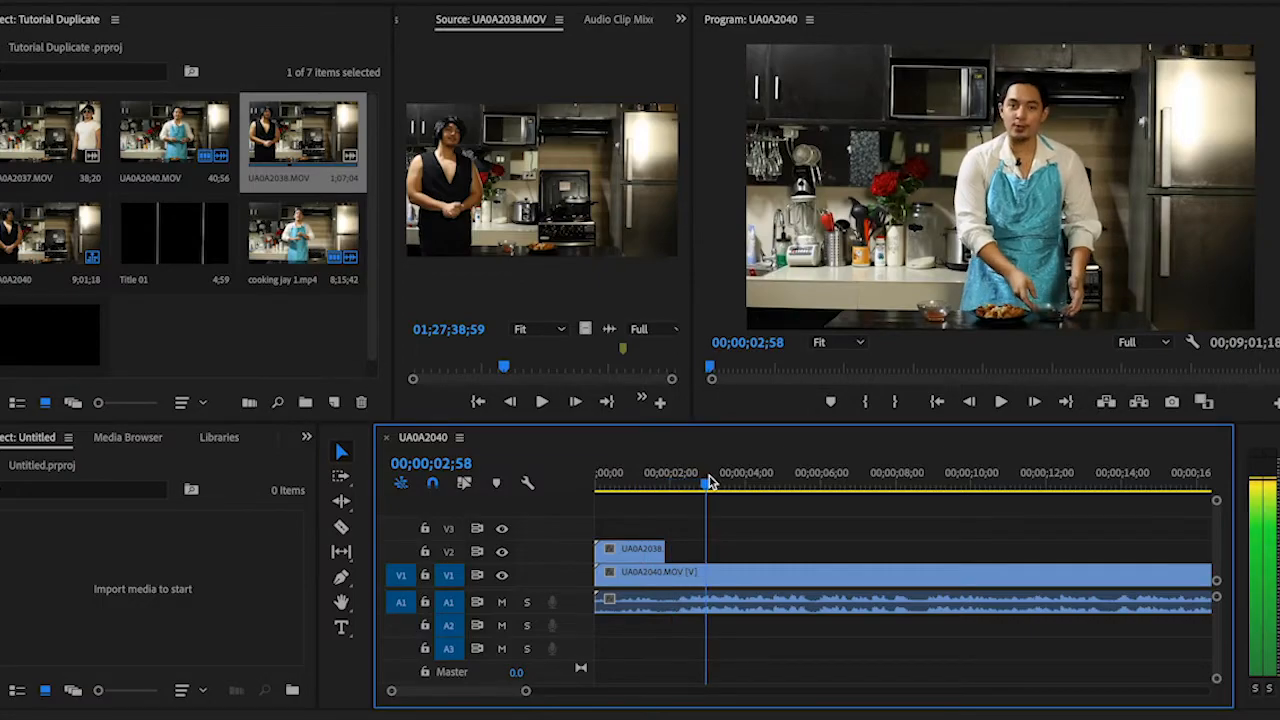
pyautogui.click(745, 572)
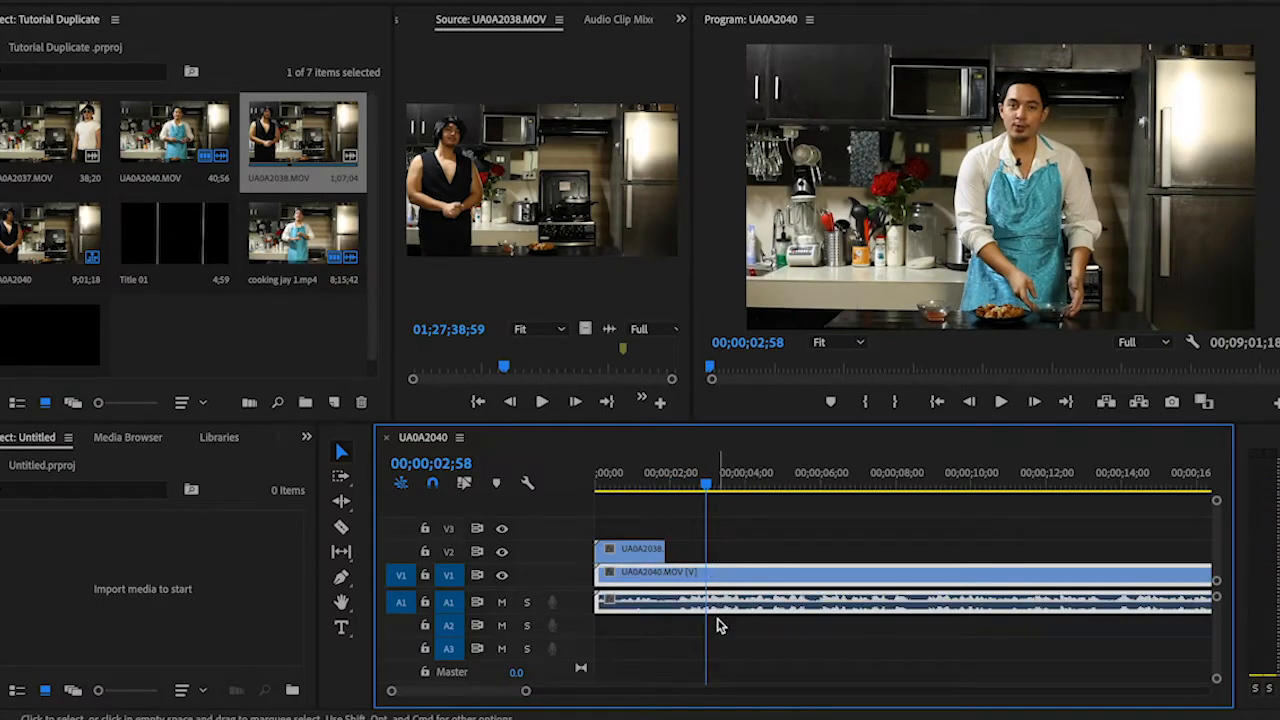
pyautogui.click(632, 480)
# - Display the effect controls of the UA0A2038.MOV clip on V2 and widen their area
pyautogui.click(648, 550)
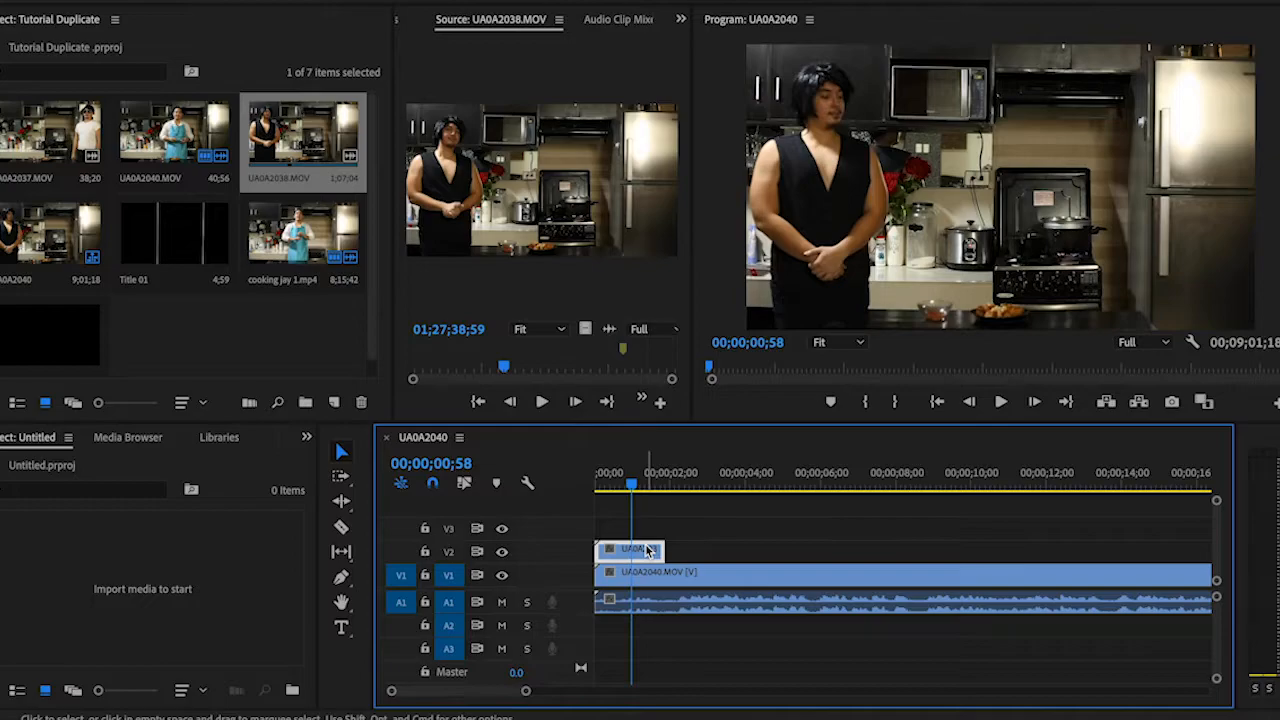
pyautogui.click(681, 21)
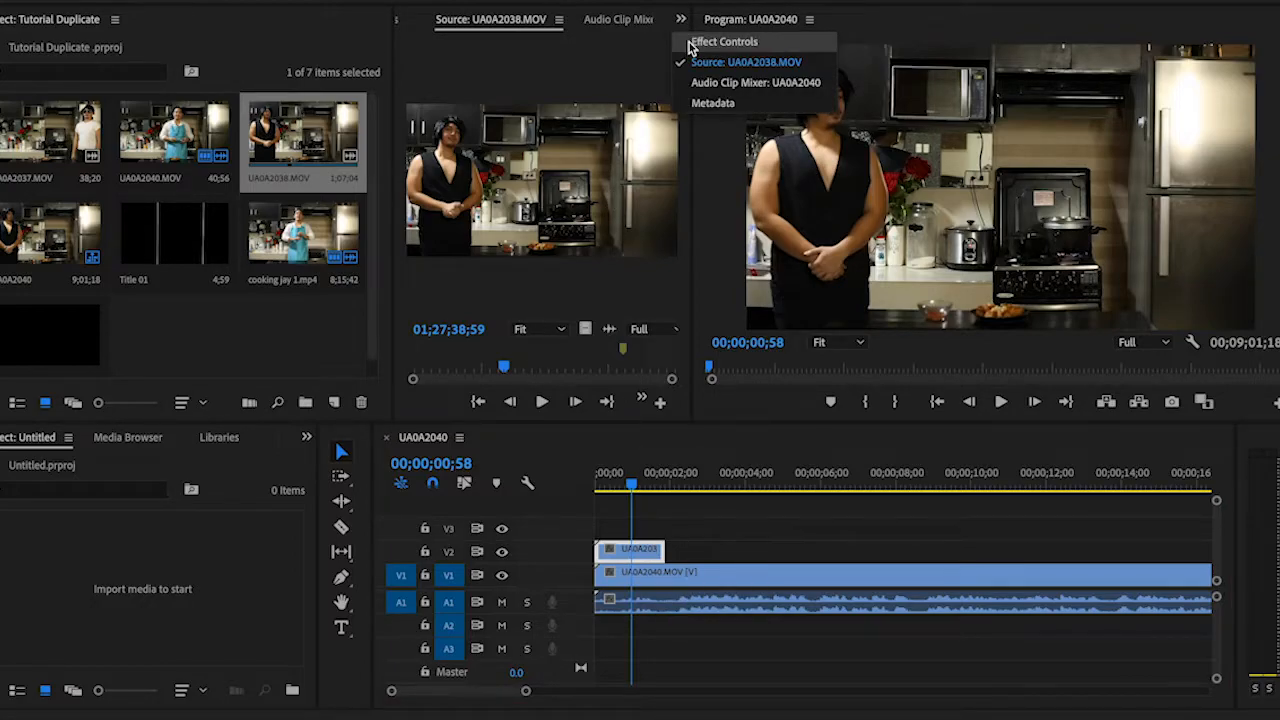
pyautogui.click(689, 45)
pyautogui.click(681, 508)
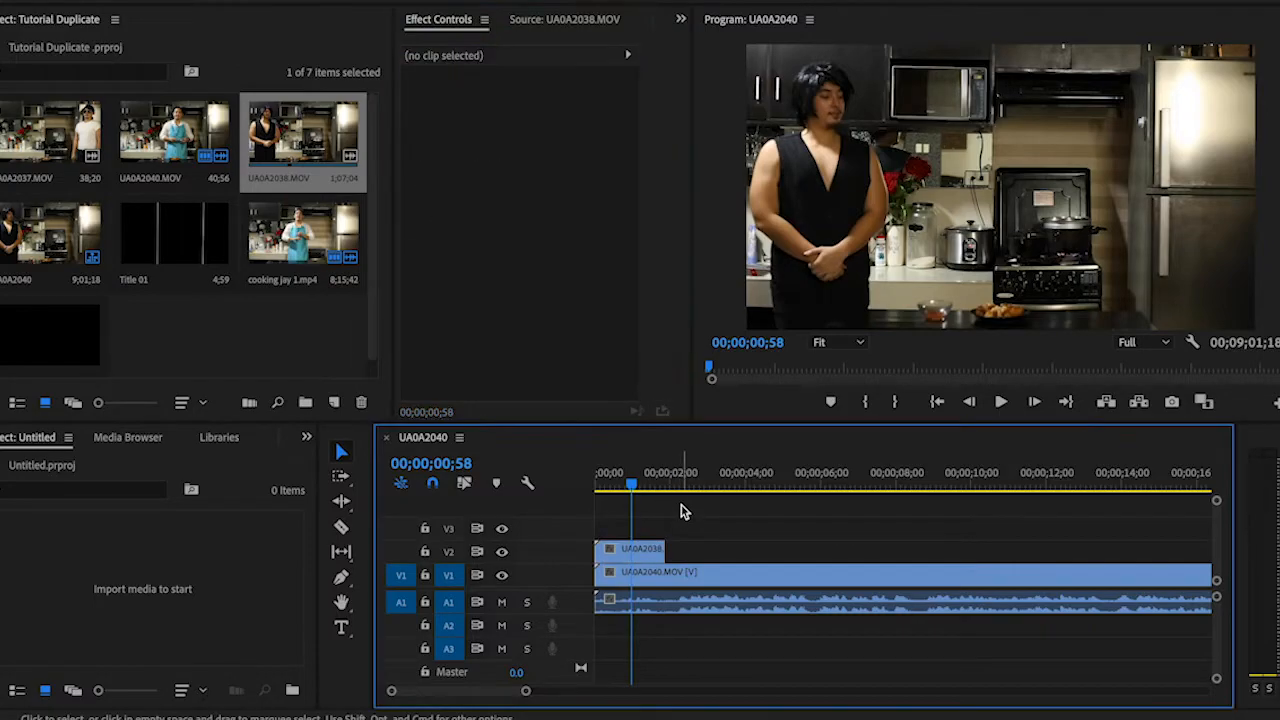
pyautogui.click(648, 553)
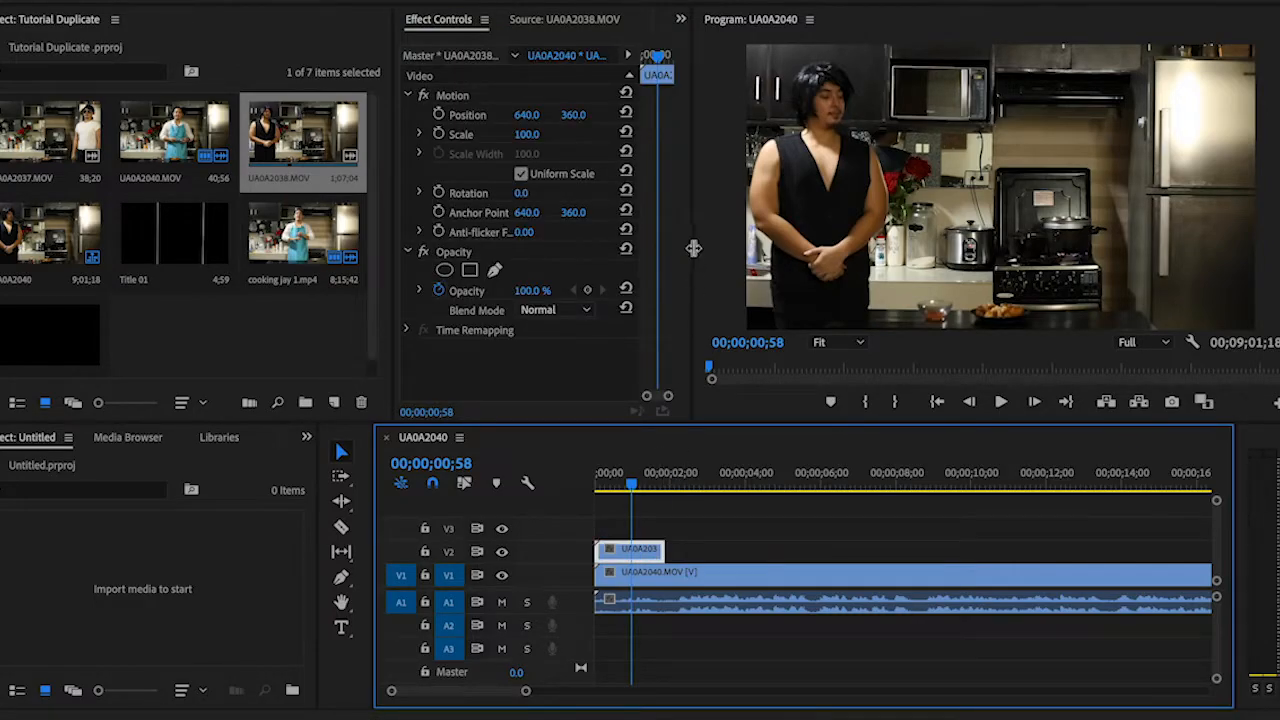
pyautogui.moveTo(693, 247); pyautogui.dragTo(837, 247)
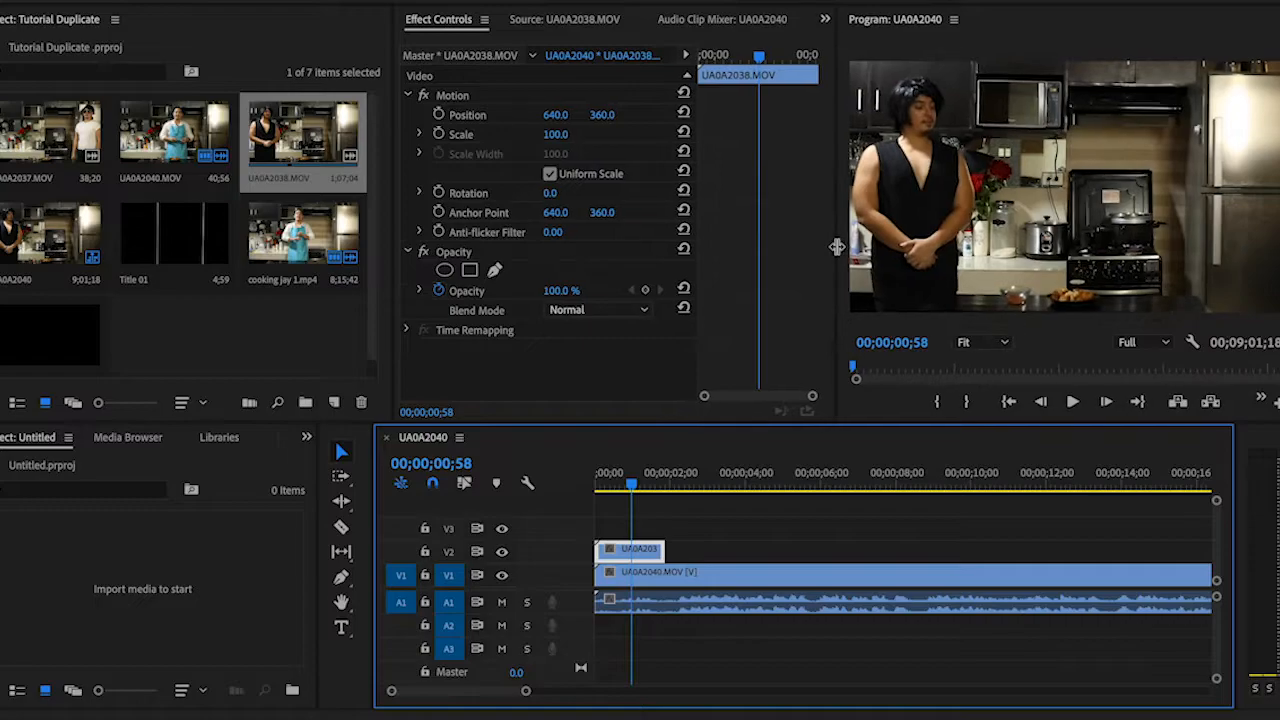
# - Add a rectangular opacity mask to the V2 clip and reshape it around the man in the black vest, extending past the frame edges
pyautogui.click(470, 270)
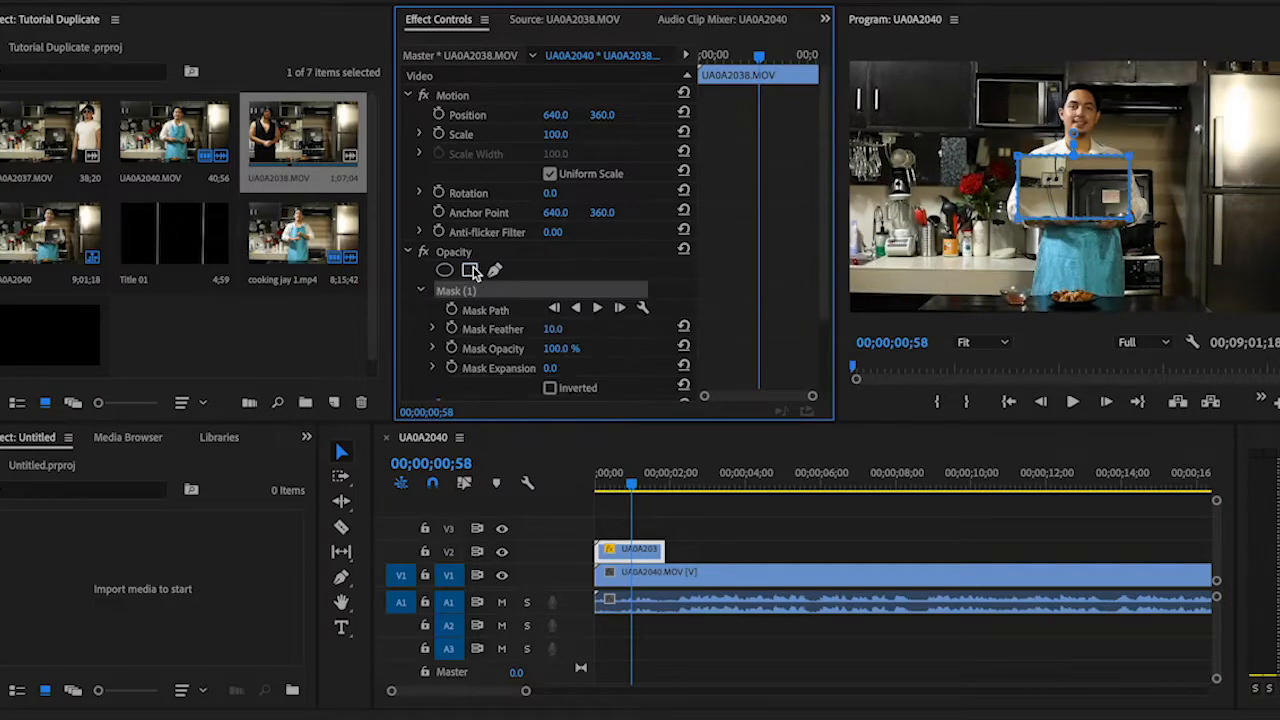
pyautogui.moveTo(1099, 183); pyautogui.dragTo(1018, 325)
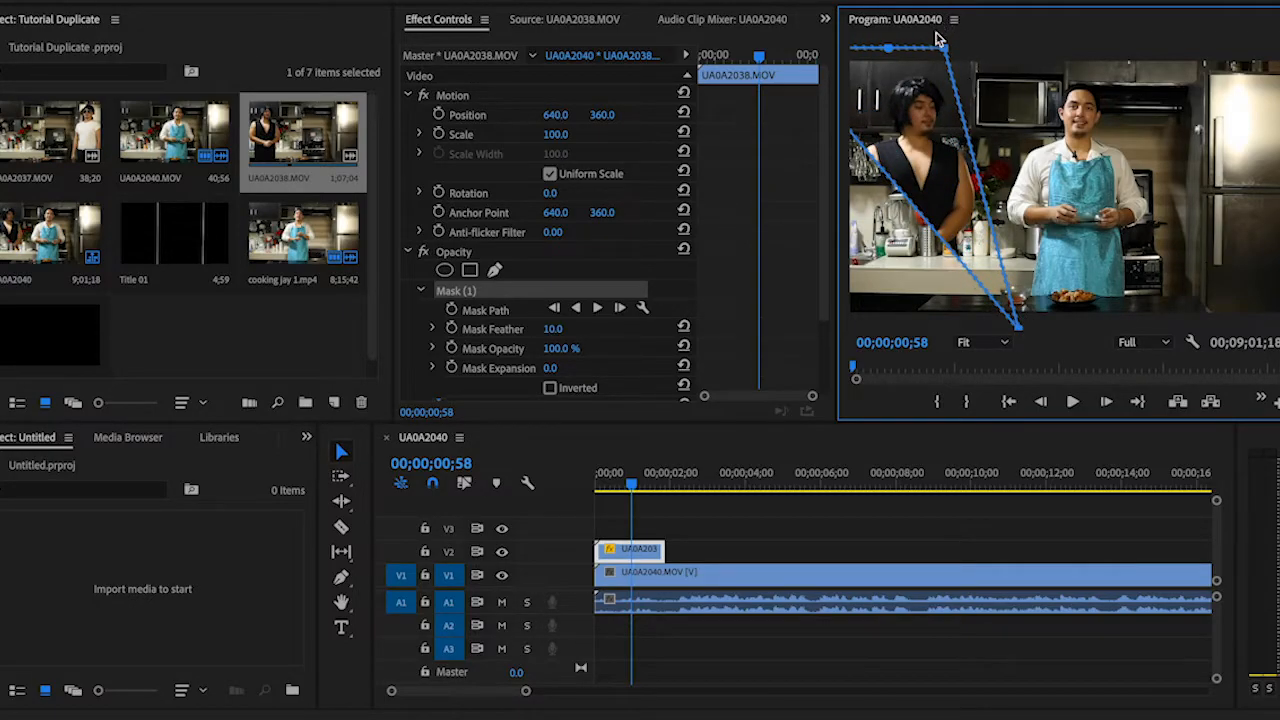
pyautogui.moveTo(952, 56); pyautogui.dragTo(988, 55)
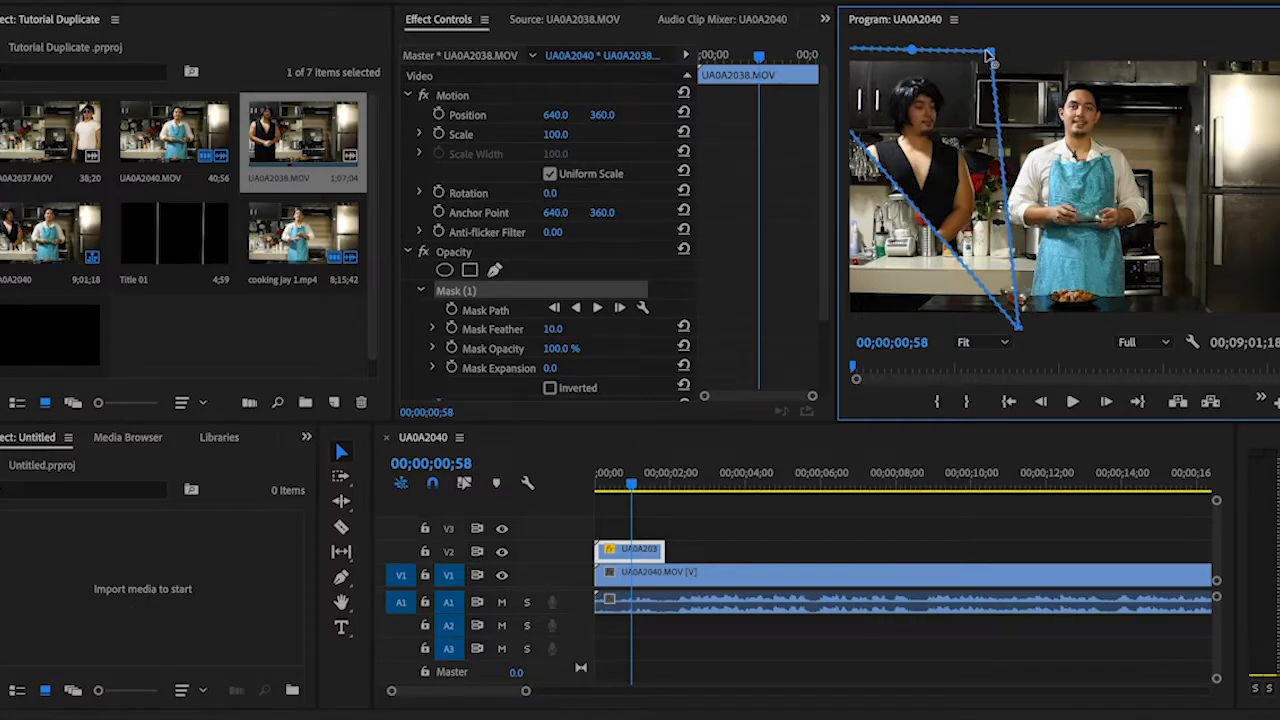
pyautogui.moveTo(1014, 332); pyautogui.dragTo(1000, 325)
pyautogui.moveTo(903, 205); pyautogui.dragTo(820, 350)
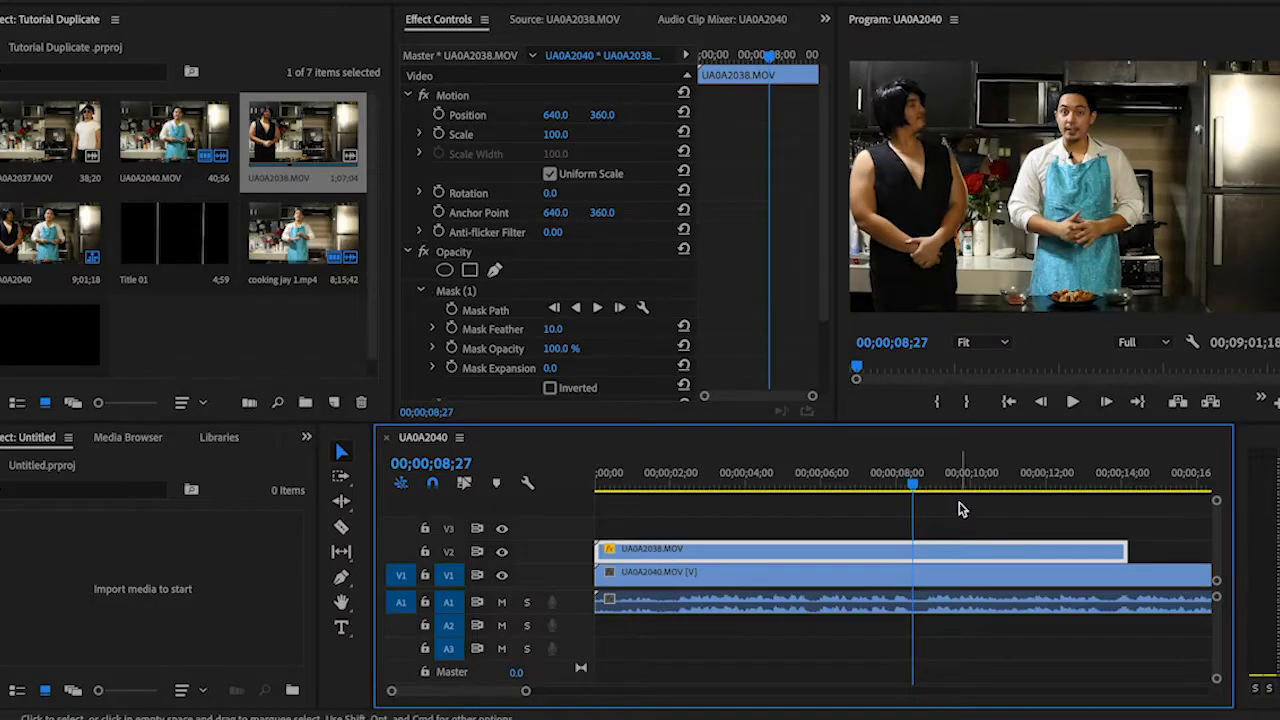
# - Play the masked composite from 00;00;06;47 and enlarge the program preview
pyautogui.moveTo(960, 508); pyautogui.dragTo(852, 483)
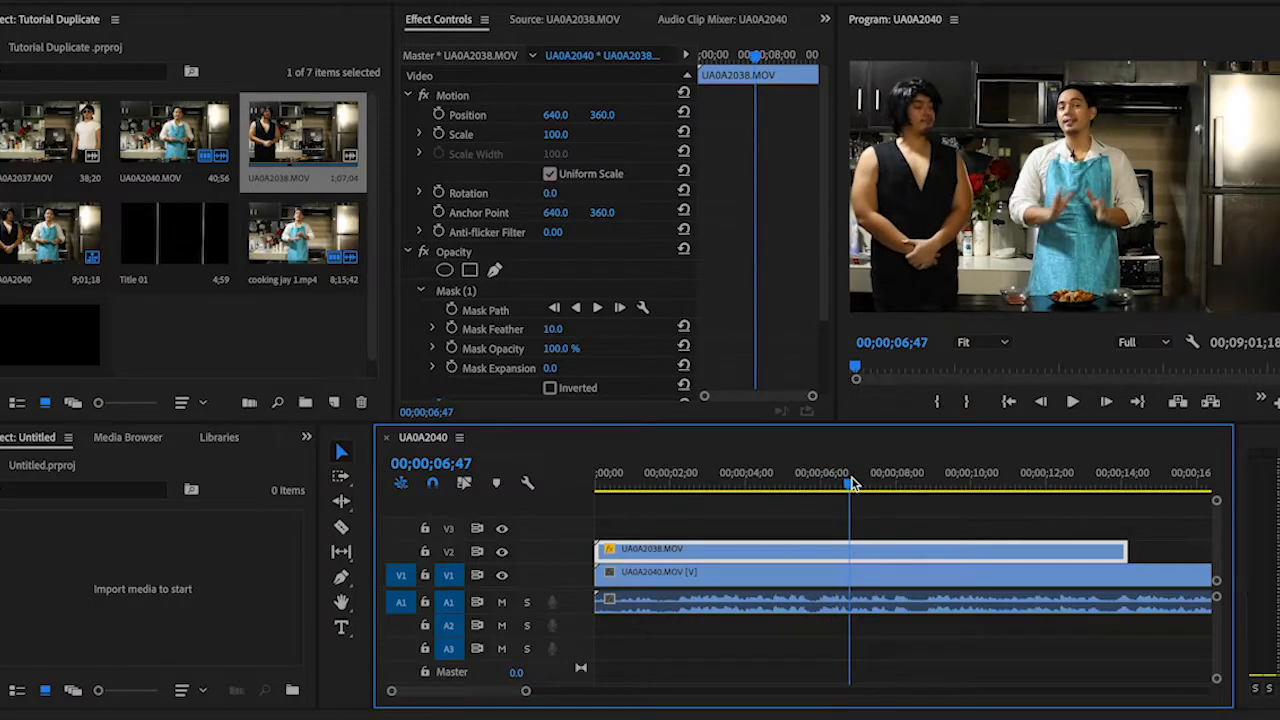
pyautogui.press('space')
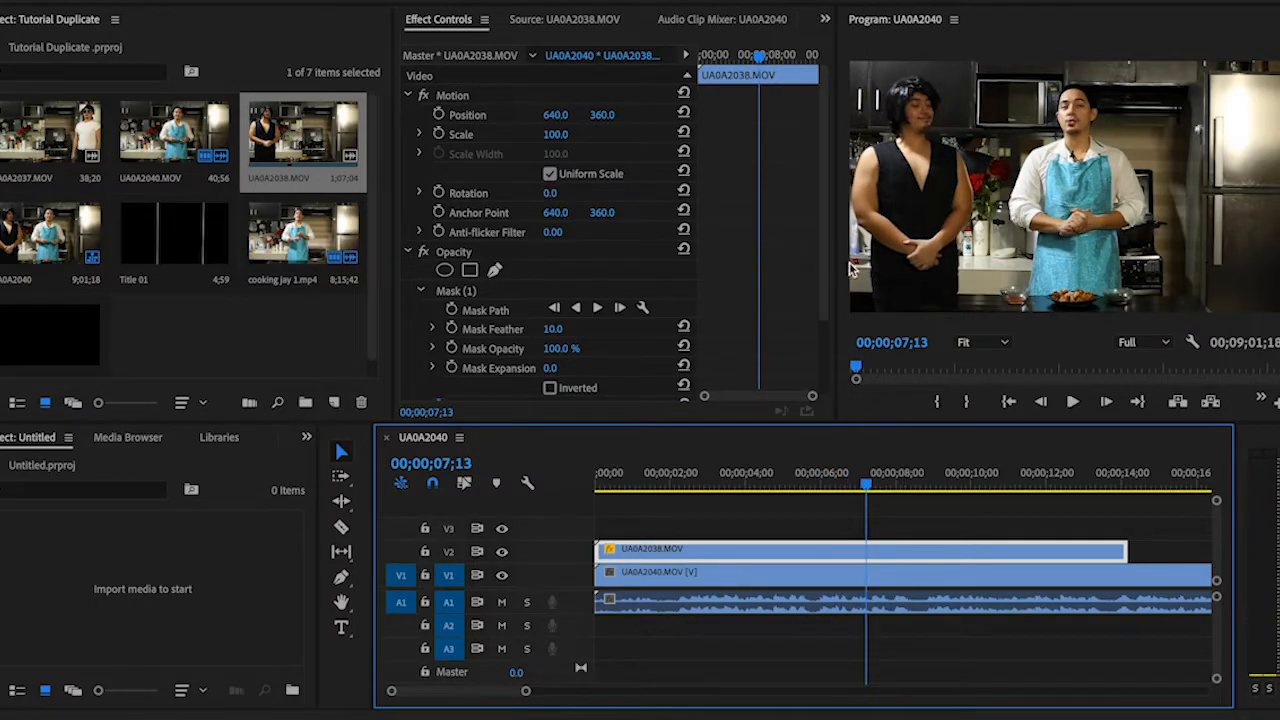
pyautogui.moveTo(836, 262); pyautogui.dragTo(670, 282)
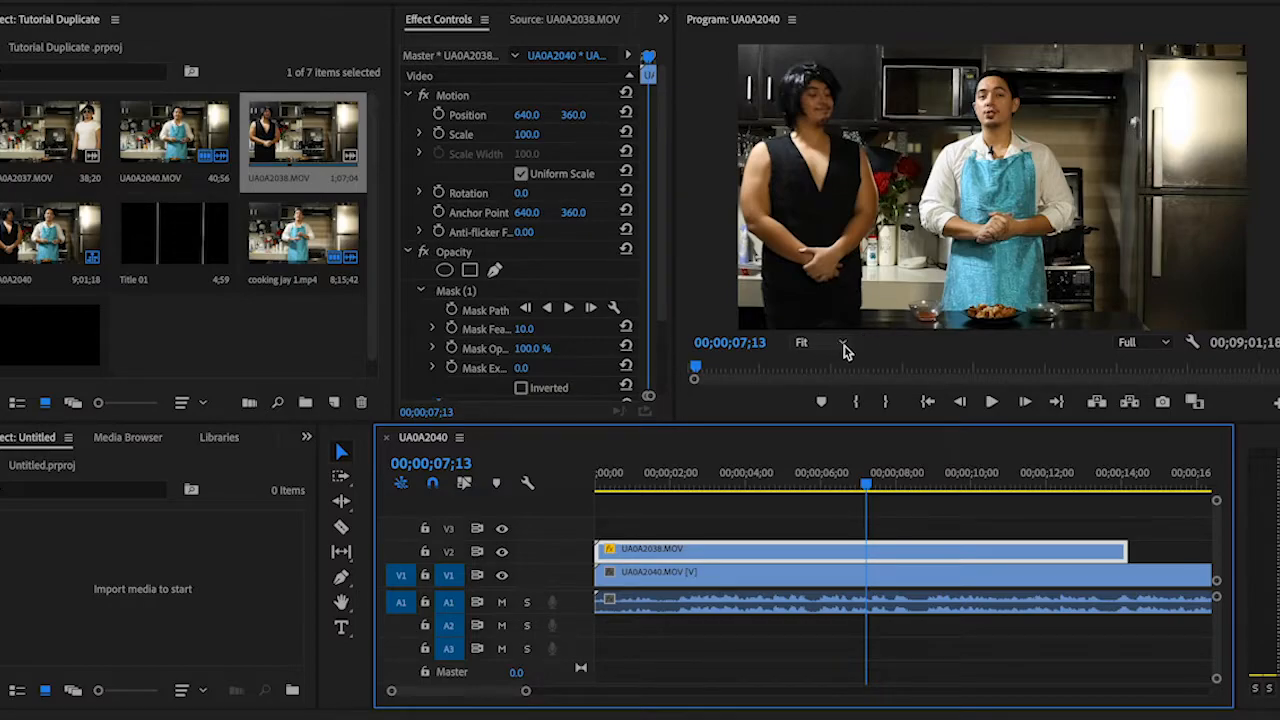
# - Toggle the visibility of track V2 off and on twice to compare the shot with and without the masked clip
pyautogui.click(502, 552)
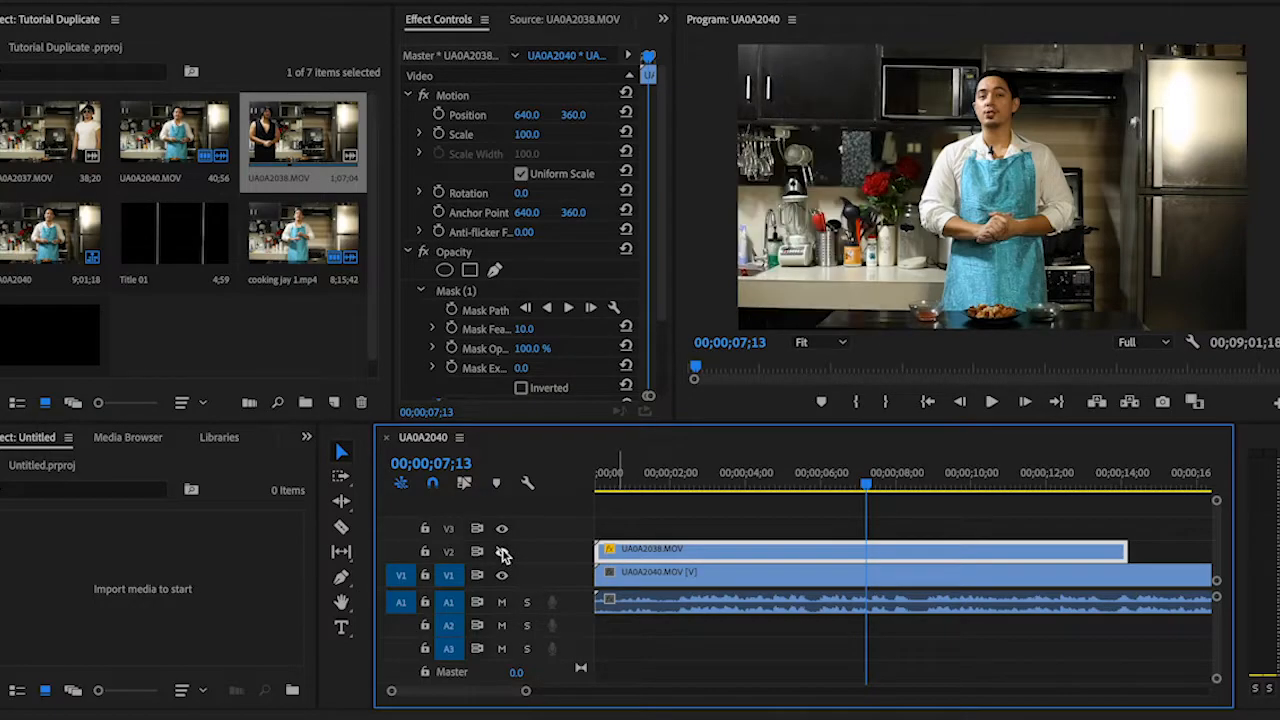
pyautogui.click(502, 552)
pyautogui.click(502, 552)
pyautogui.click(502, 552)
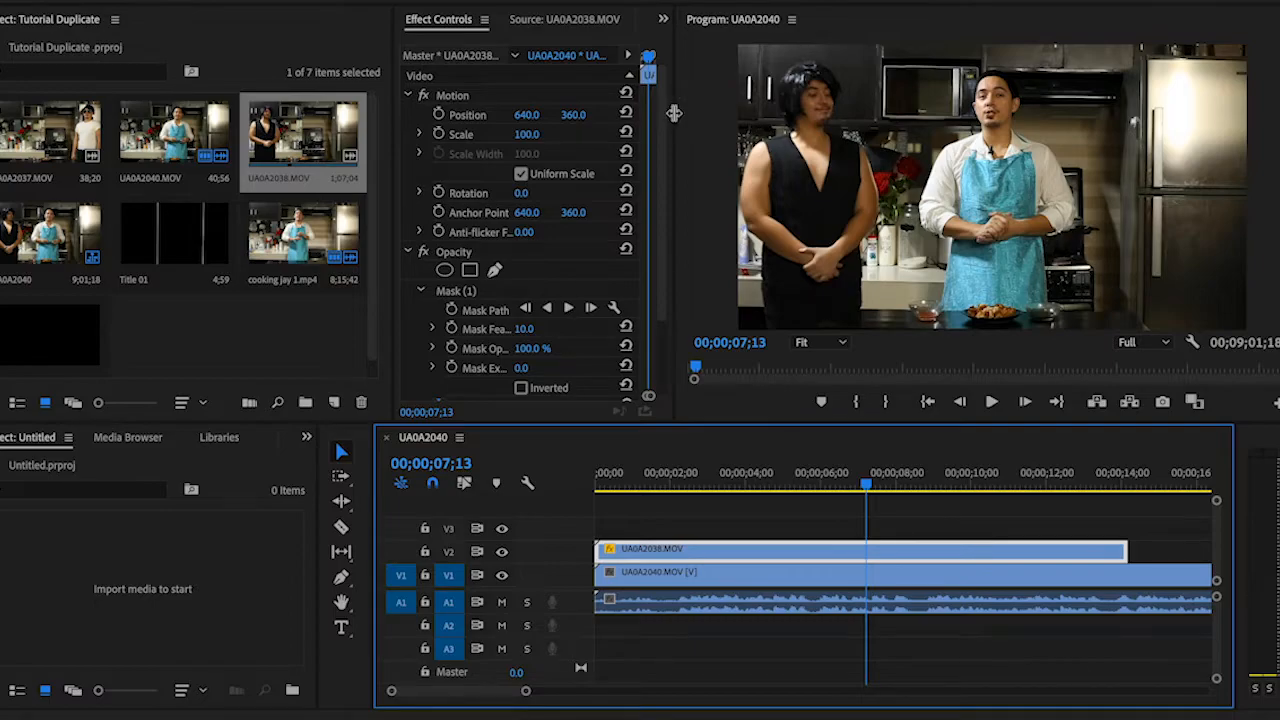
# - Enable Position keyframing on the V2 clip at 00;00;00;31 and set its vertical position to about 372 at 00;00;02;19
pyautogui.moveTo(674, 113); pyautogui.dragTo(778, 111)
pyautogui.moveTo(688, 60); pyautogui.dragTo(660, 56)
pyautogui.press('space')
pyautogui.click(440, 115)
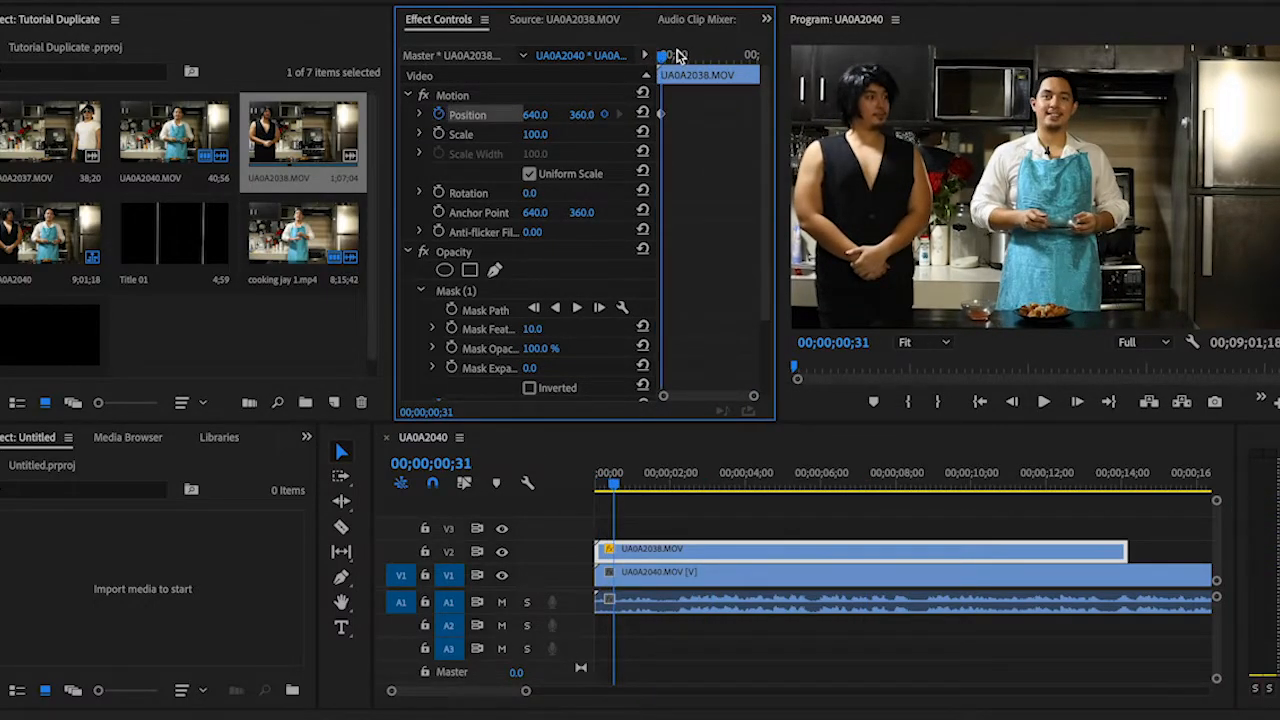
pyautogui.moveTo(572, 118); pyautogui.dragTo(590, 115)
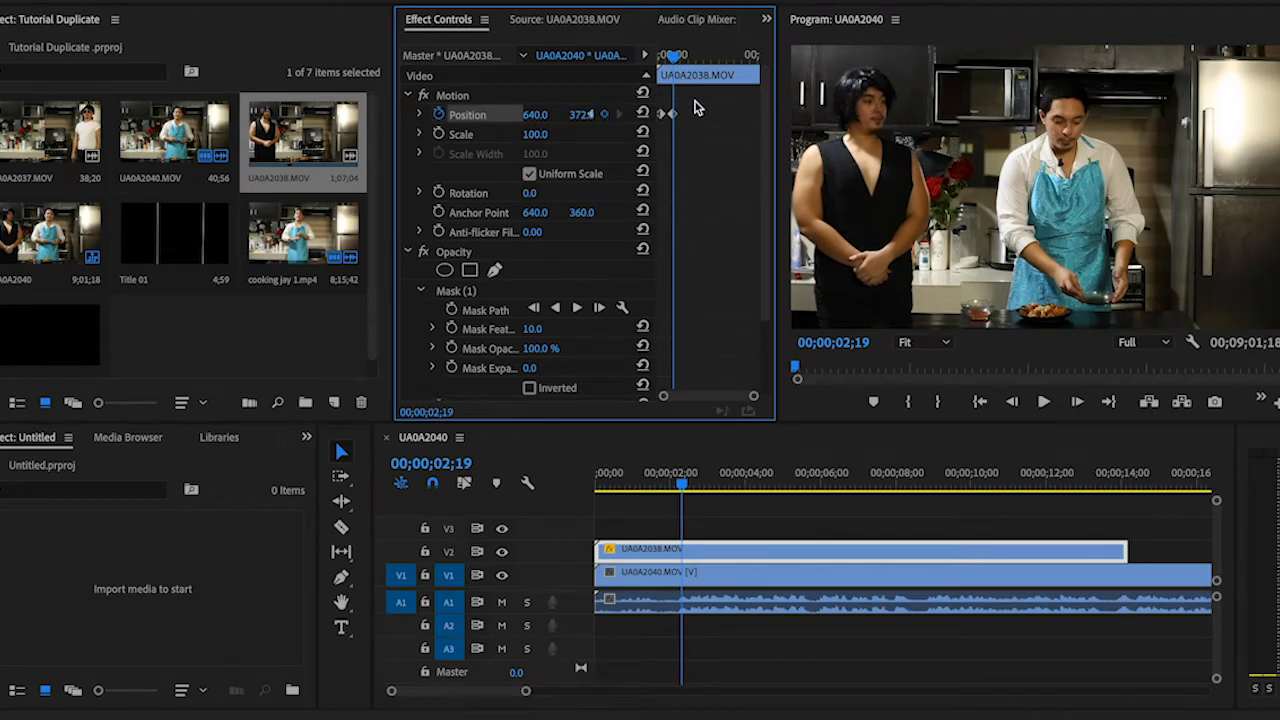
# - Keyframe the V2 clip's Position at X 604 and Y about 417 by 00;00;06;51, and reset it to default at 00;00;08;16
pyautogui.click(695, 60)
pyautogui.moveTo(535, 114); pyautogui.dragTo(585, 116)
pyautogui.click(708, 60)
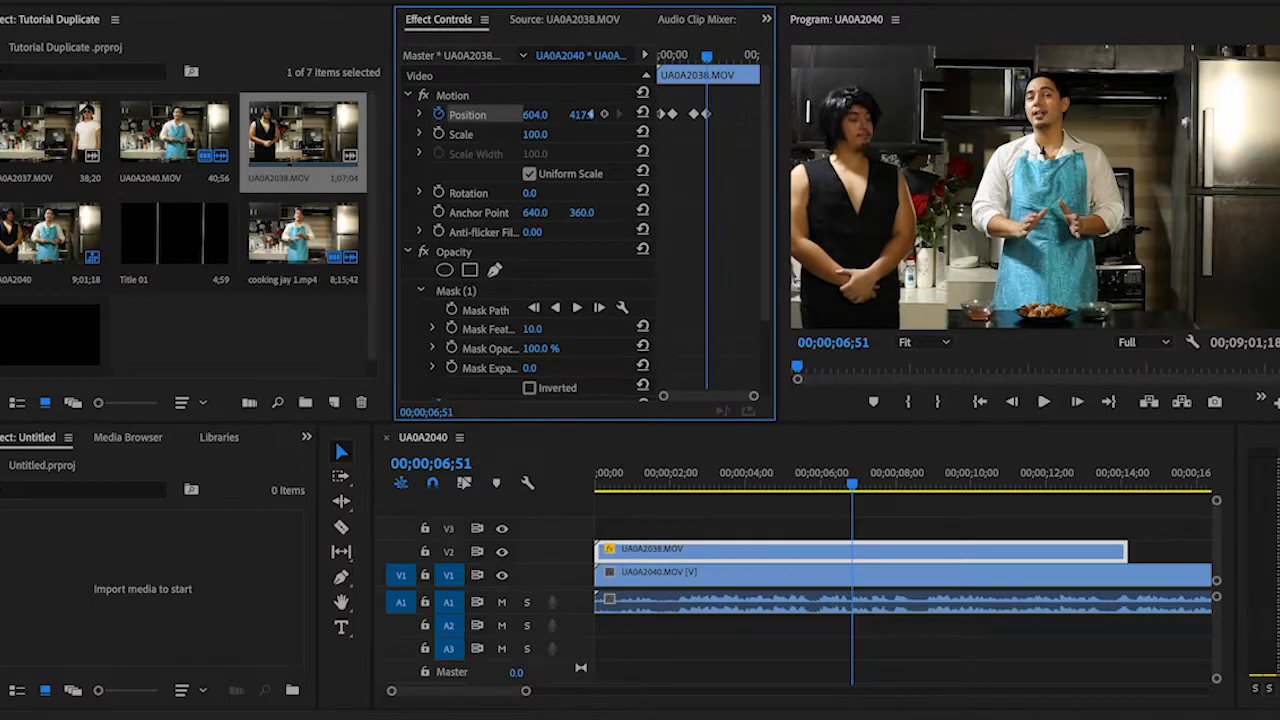
pyautogui.click(718, 57)
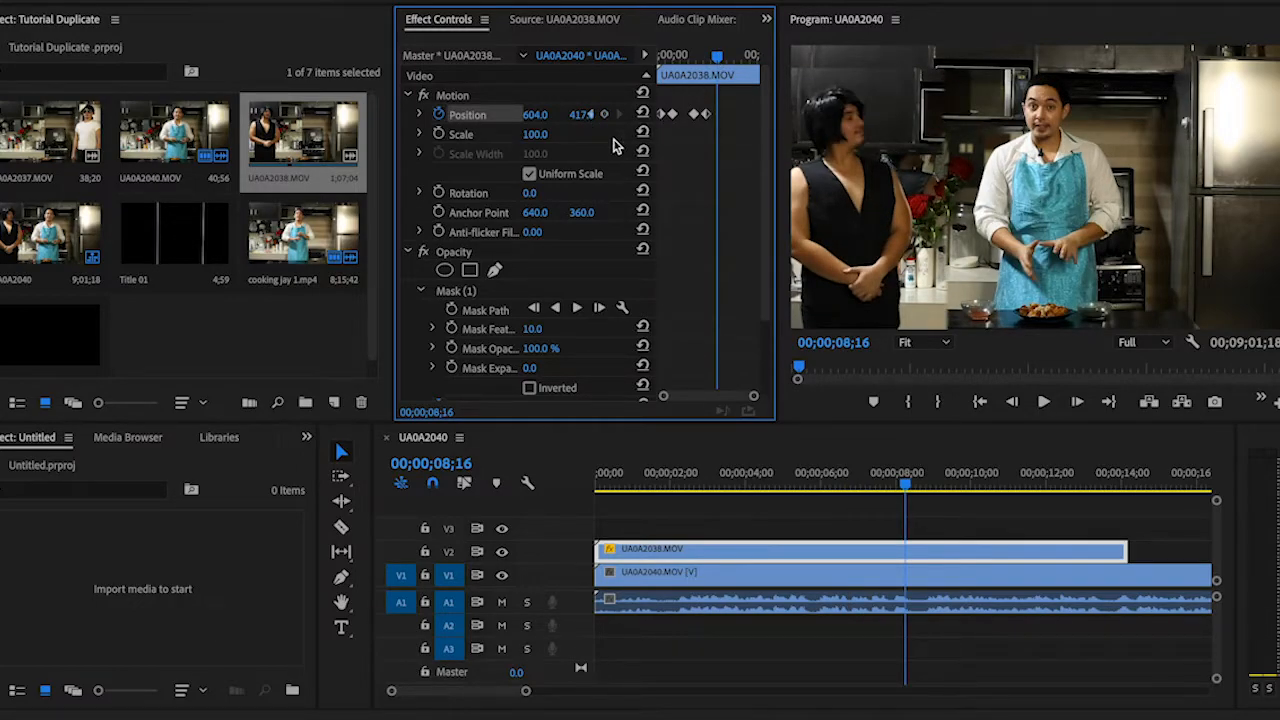
pyautogui.click(643, 114)
# - Play and scrub the sequence from the start to review the V2 clip's position animation
pyautogui.moveTo(828, 483); pyautogui.dragTo(575, 458)
pyautogui.press('space')
pyautogui.press('space')
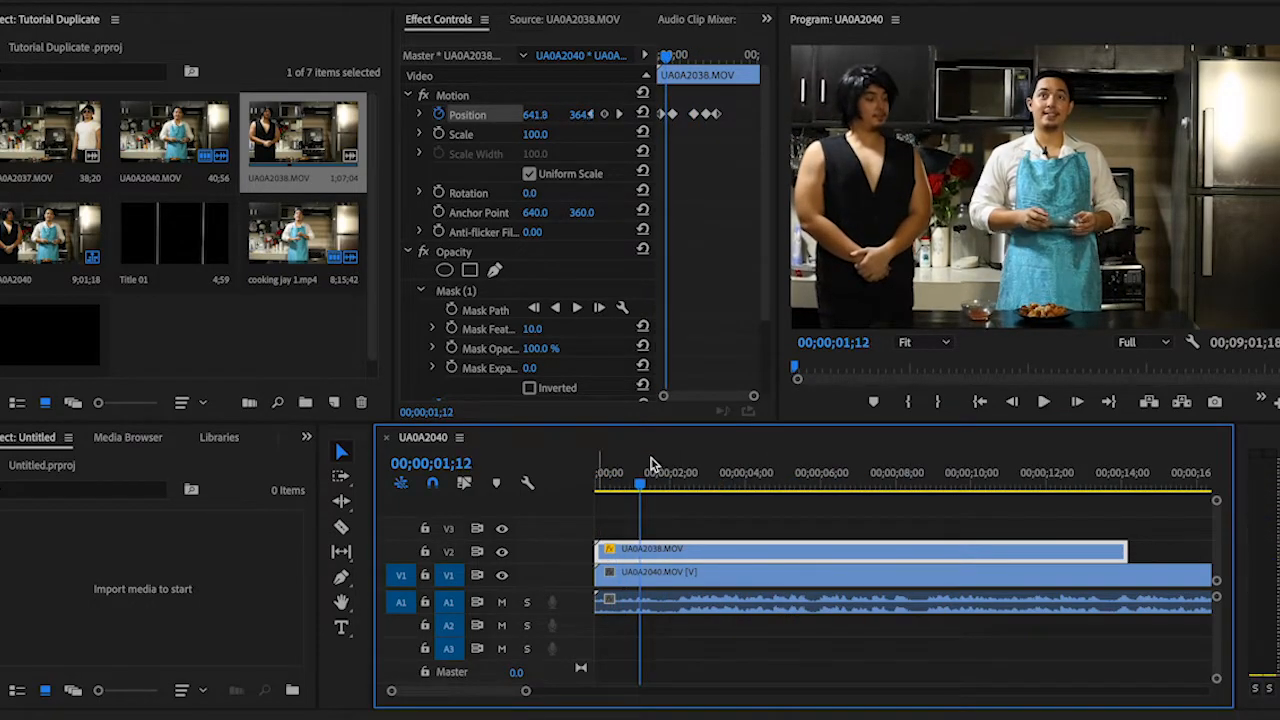
pyautogui.moveTo(646, 486); pyautogui.dragTo(704, 462)
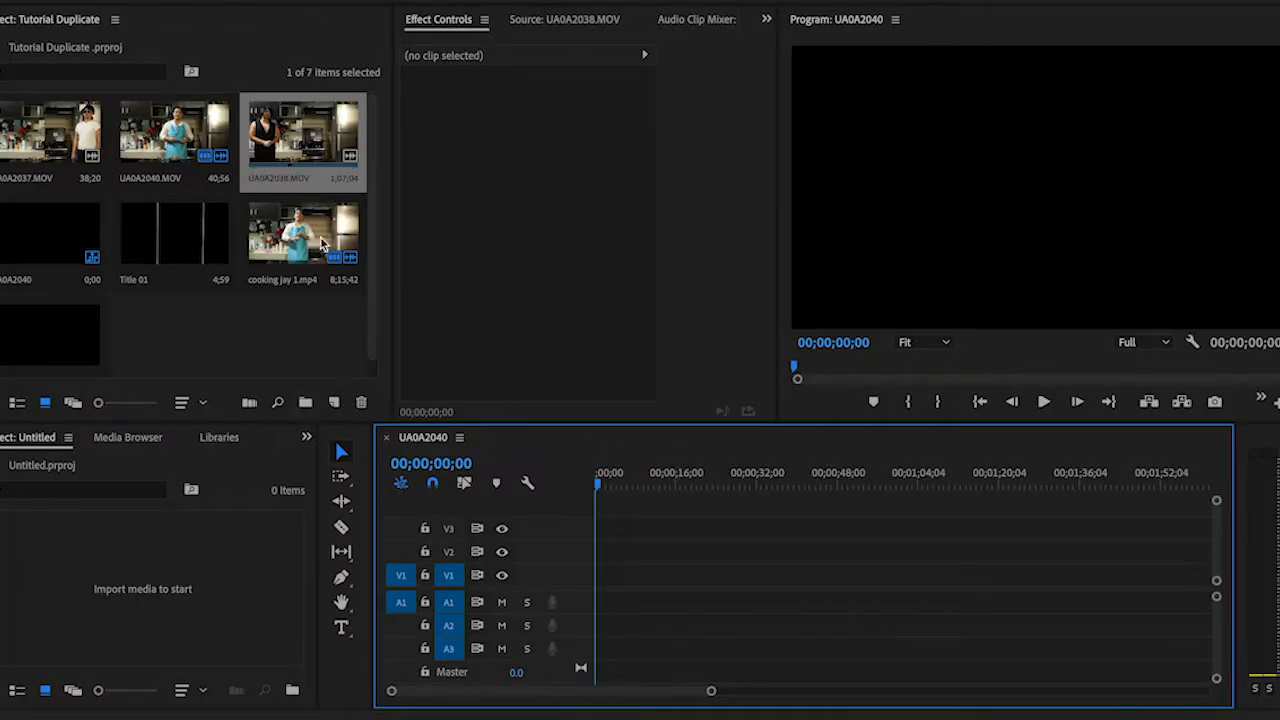
# - Place UA0A2040.MOV on track V1 and UA0A2038.MOV on V2 at the sequence start, and remove UA0A2038.MOV's audio
pyautogui.click(174, 140)
pyautogui.moveTo(160, 141); pyautogui.dragTo(598, 586)
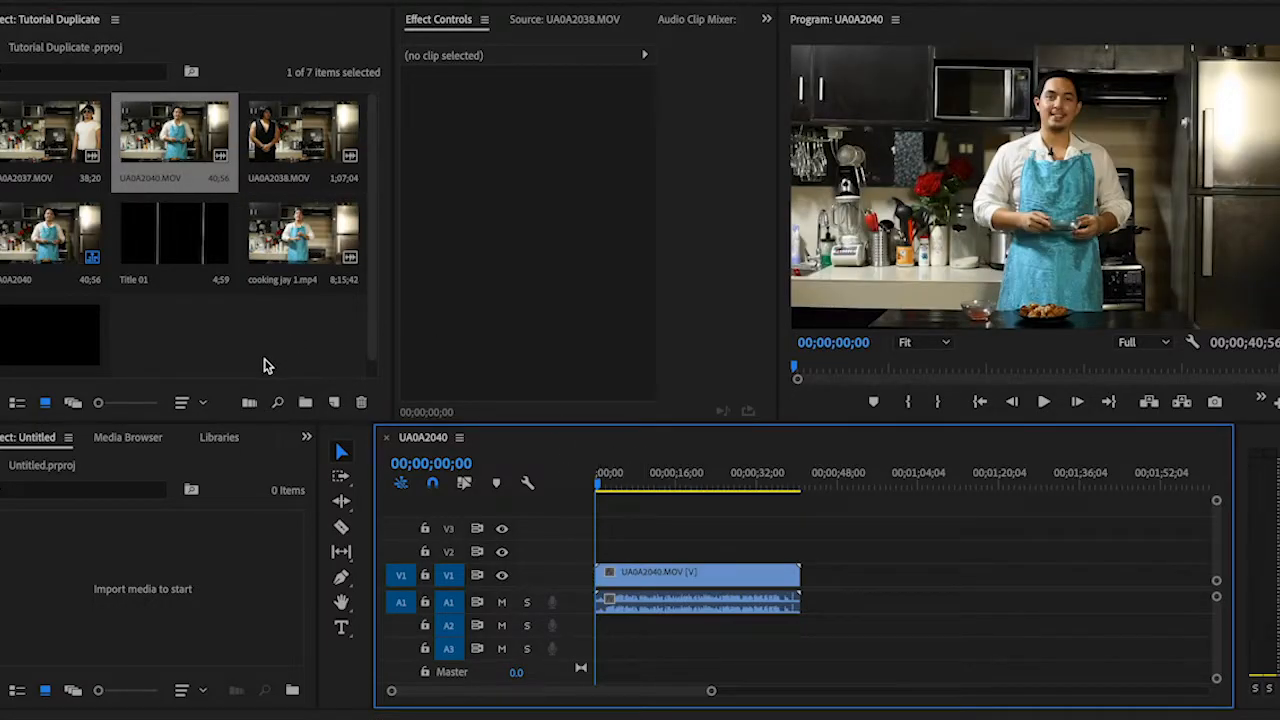
pyautogui.click(297, 144)
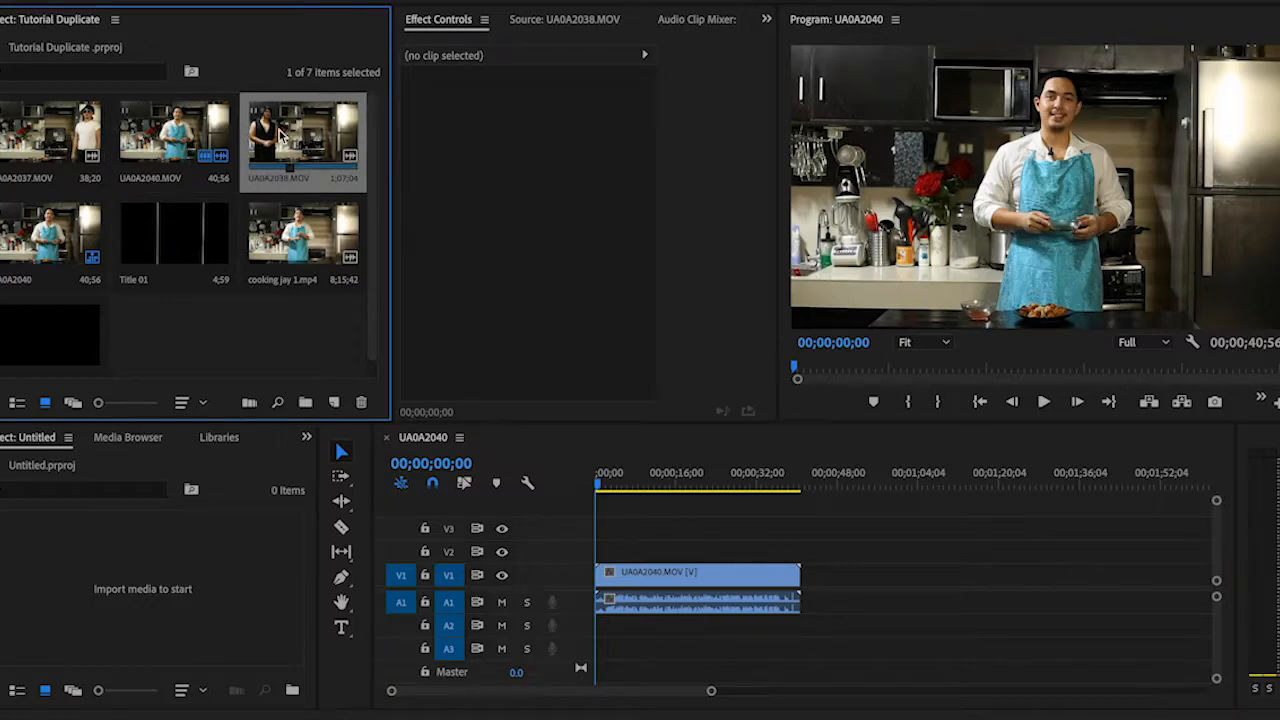
pyautogui.moveTo(629, 466); pyautogui.dragTo(594, 552)
pyautogui.press('Delete')
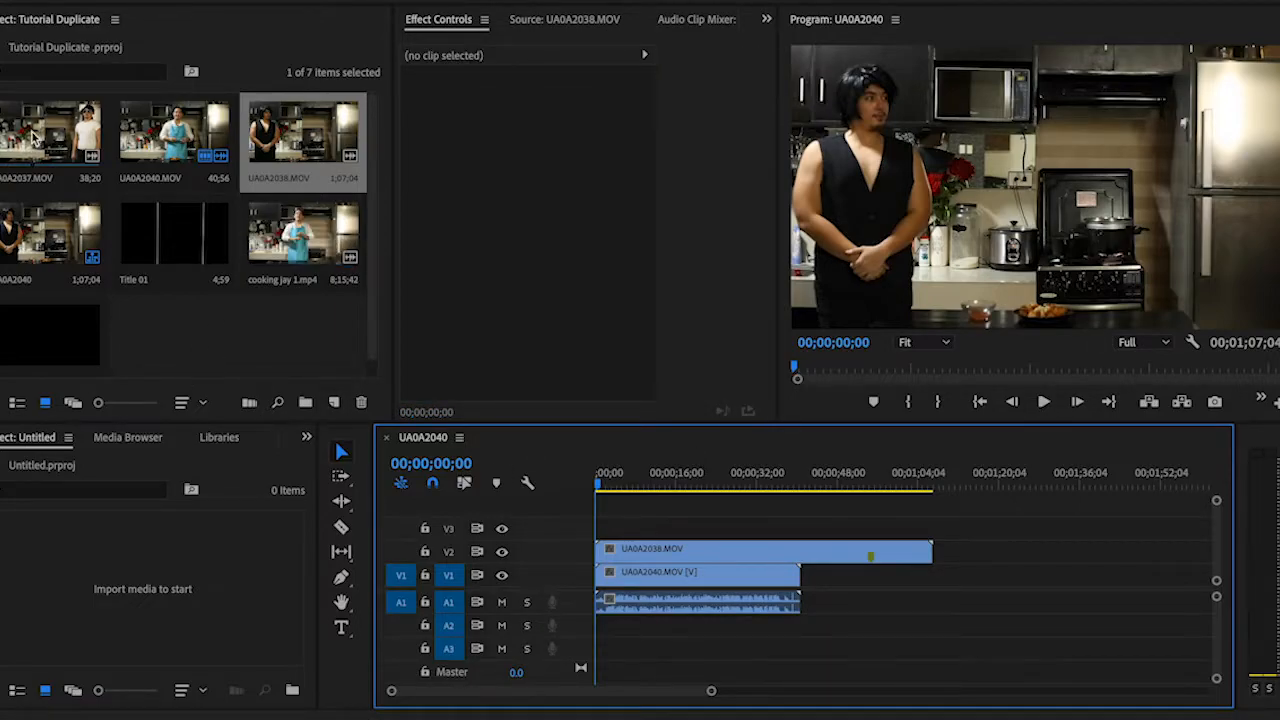
# - Place UA0A2037.MOV on track V3 at the sequence start and remove its audio
pyautogui.moveTo(50, 135); pyautogui.dragTo(600, 530)
pyautogui.click(698, 651)
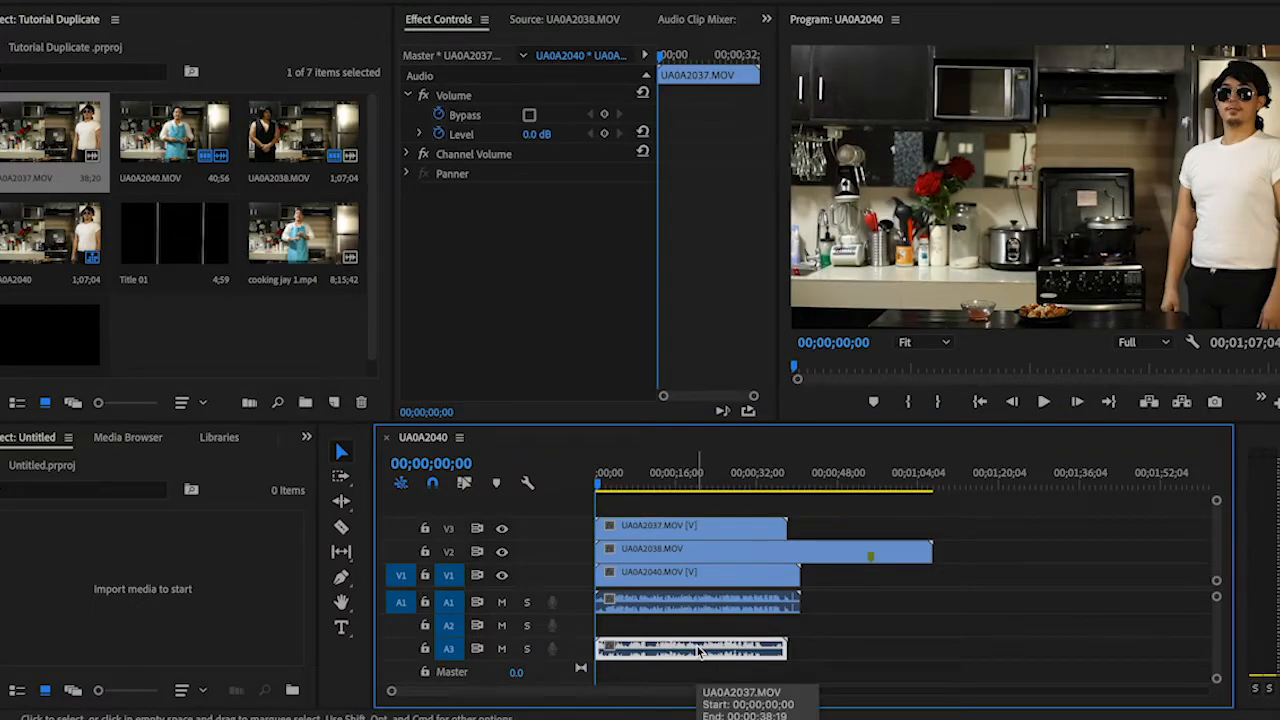
pyautogui.press('Delete')
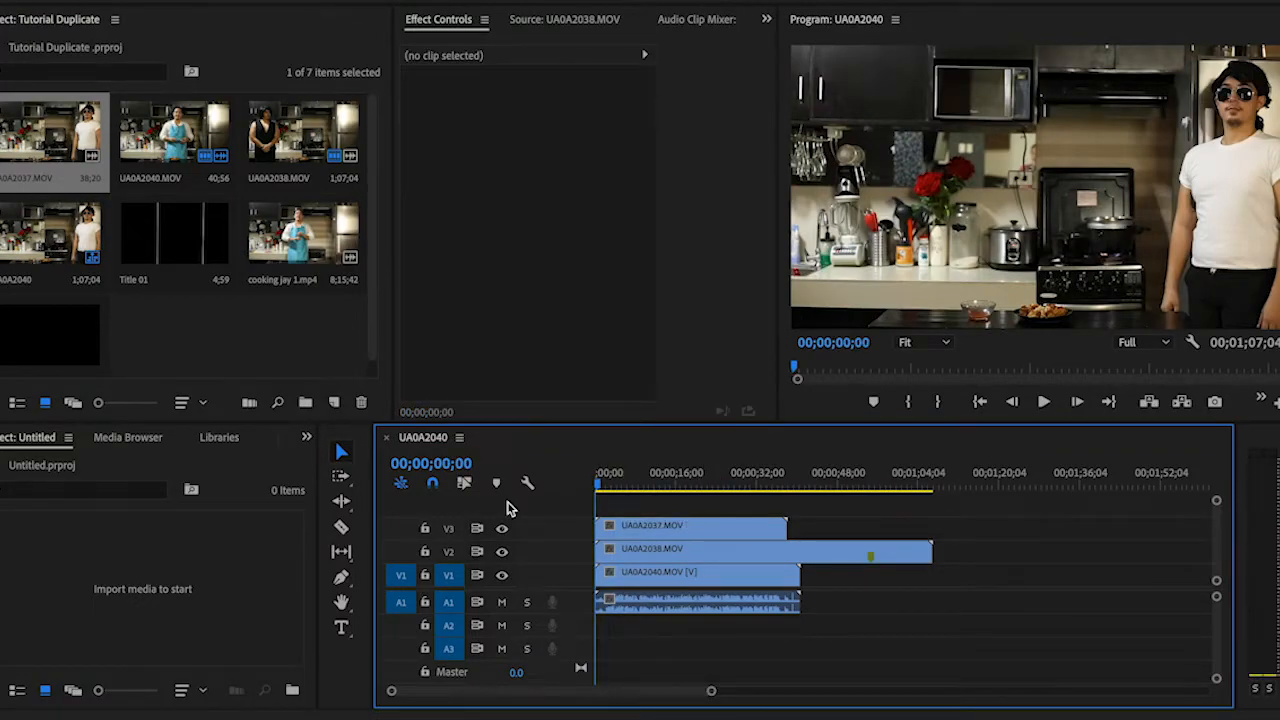
# - Set the playhead to 00;00;02;27 and hide track V3
pyautogui.press('=')
pyautogui.click(656, 483)
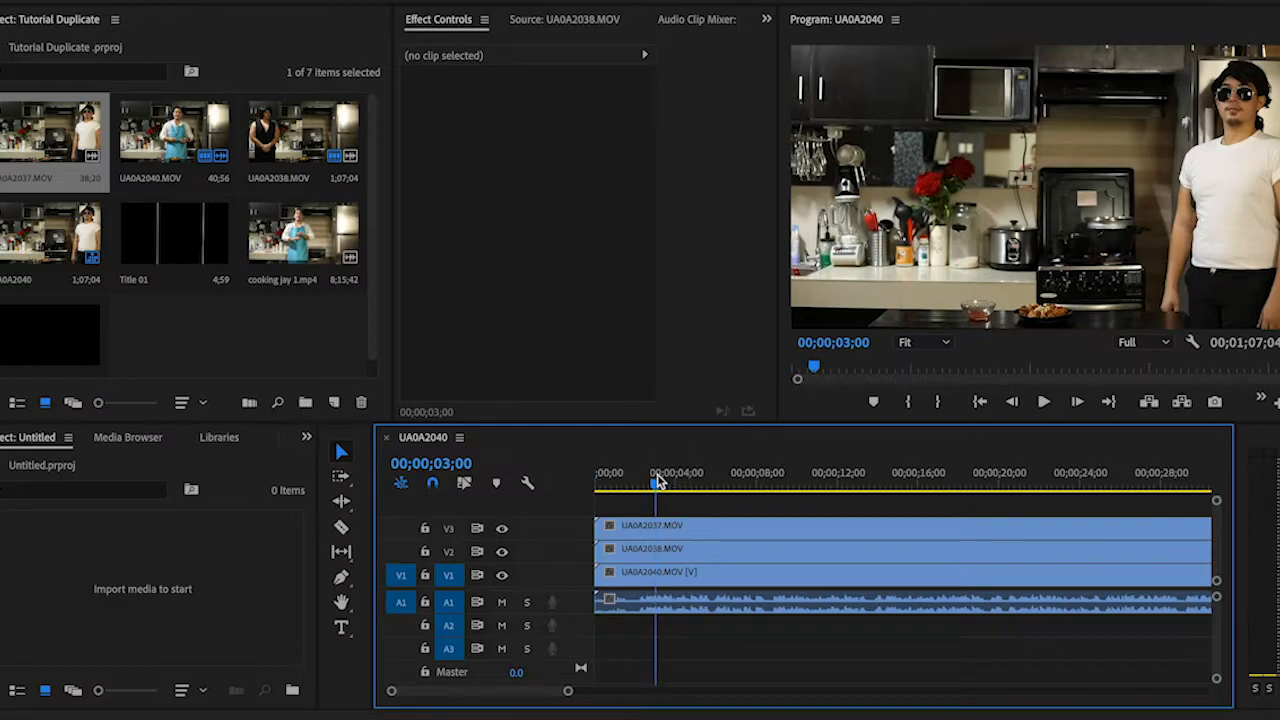
pyautogui.moveTo(658, 482); pyautogui.dragTo(664, 482)
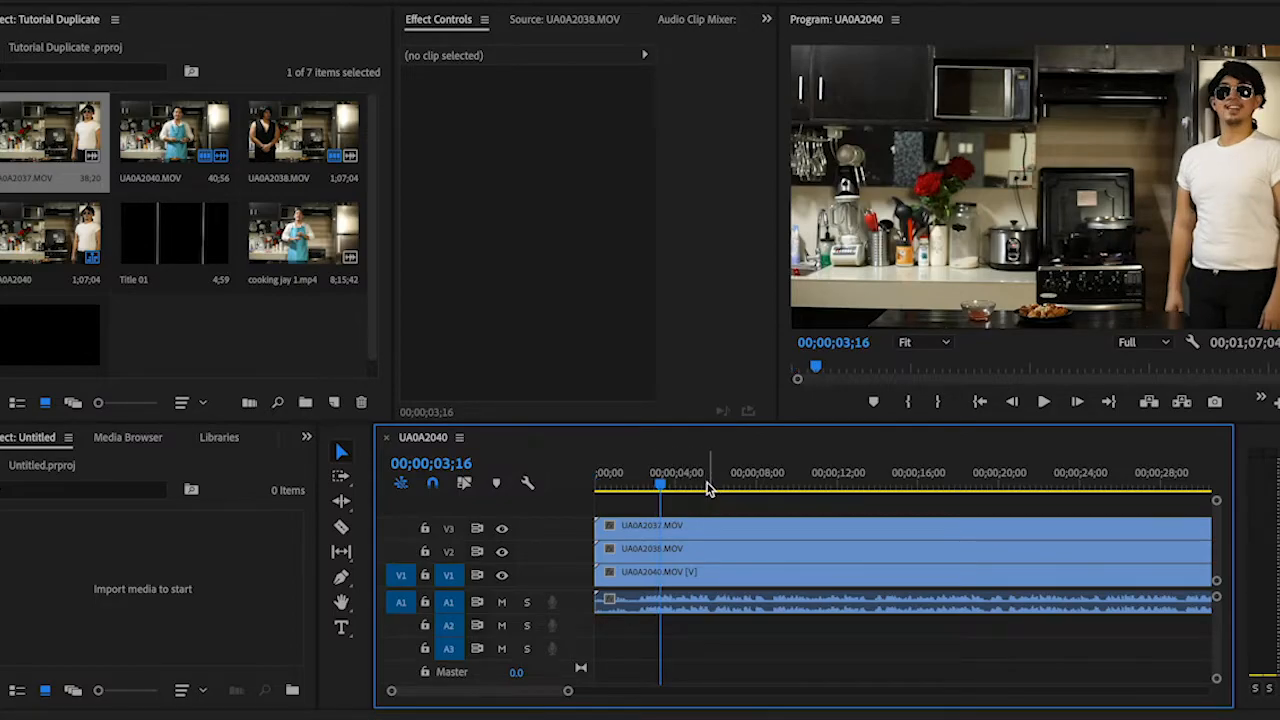
pyautogui.moveTo(674, 480); pyautogui.dragTo(644, 482)
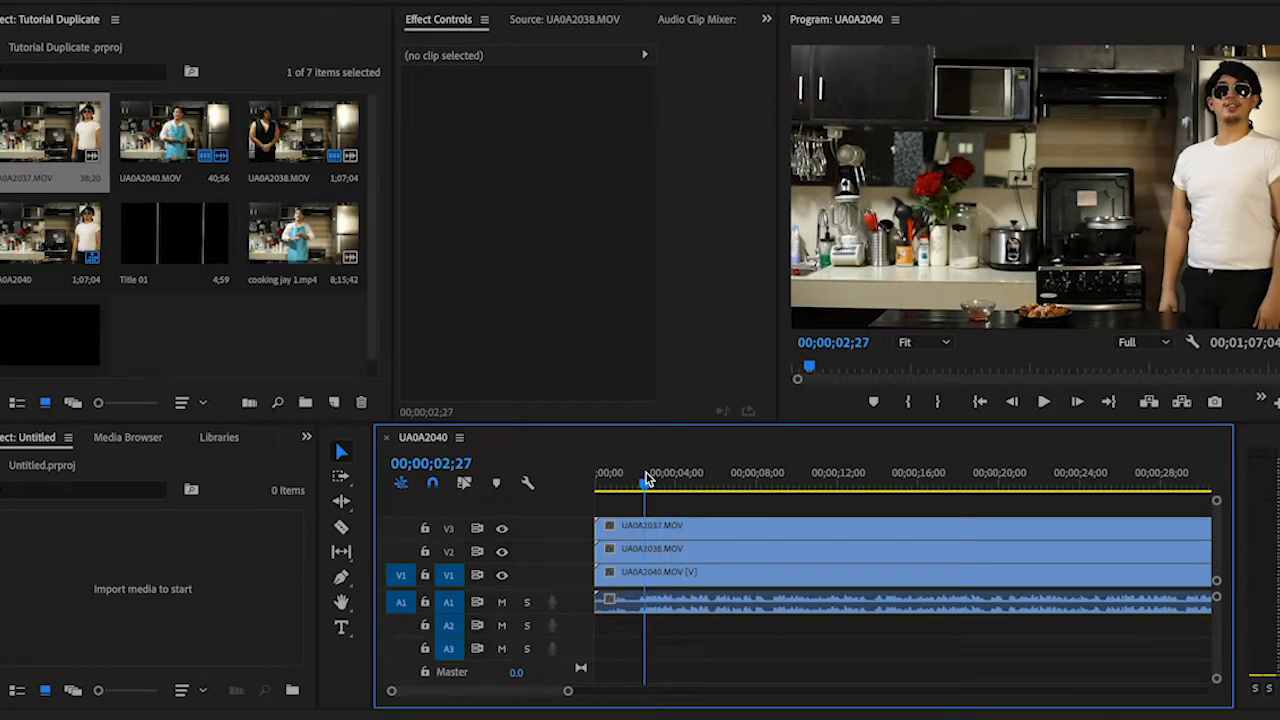
pyautogui.click(675, 536)
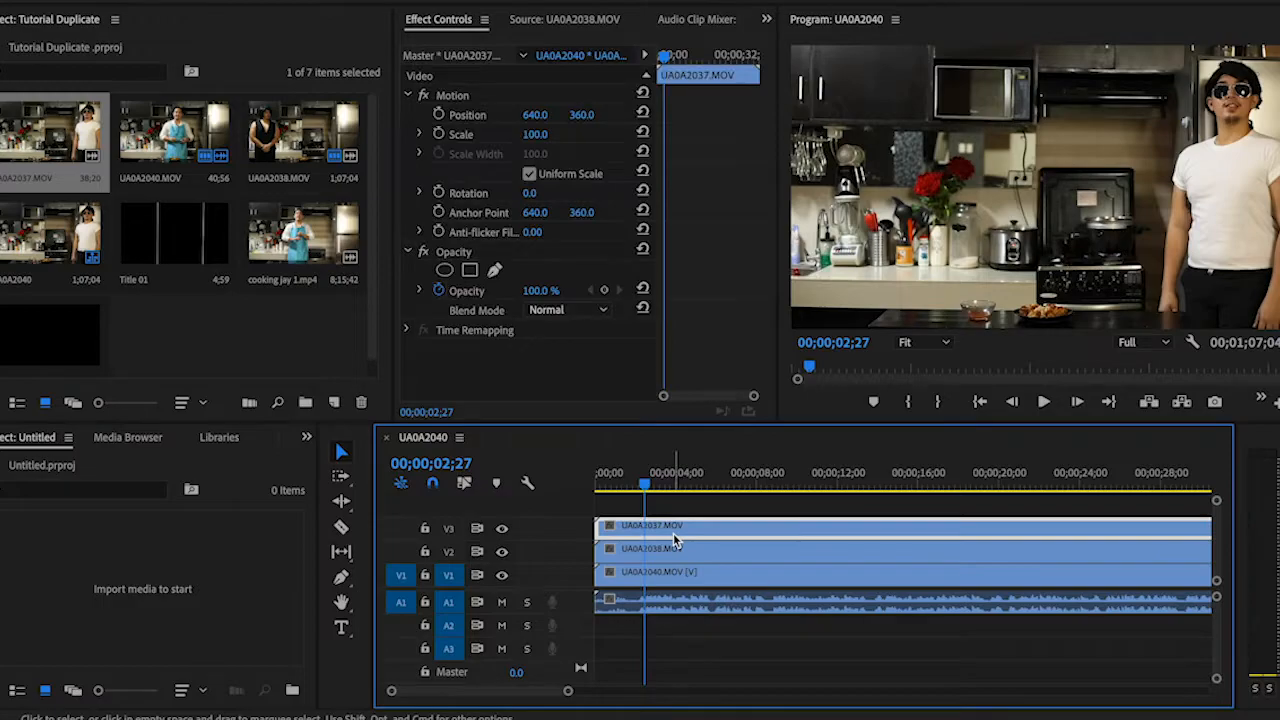
pyautogui.click(502, 529)
# - Add a rectangular opacity mask to the UA0A2038.MOV clip on V2 and place it over the man's head in the frame's upper-left corner
pyautogui.click(686, 551)
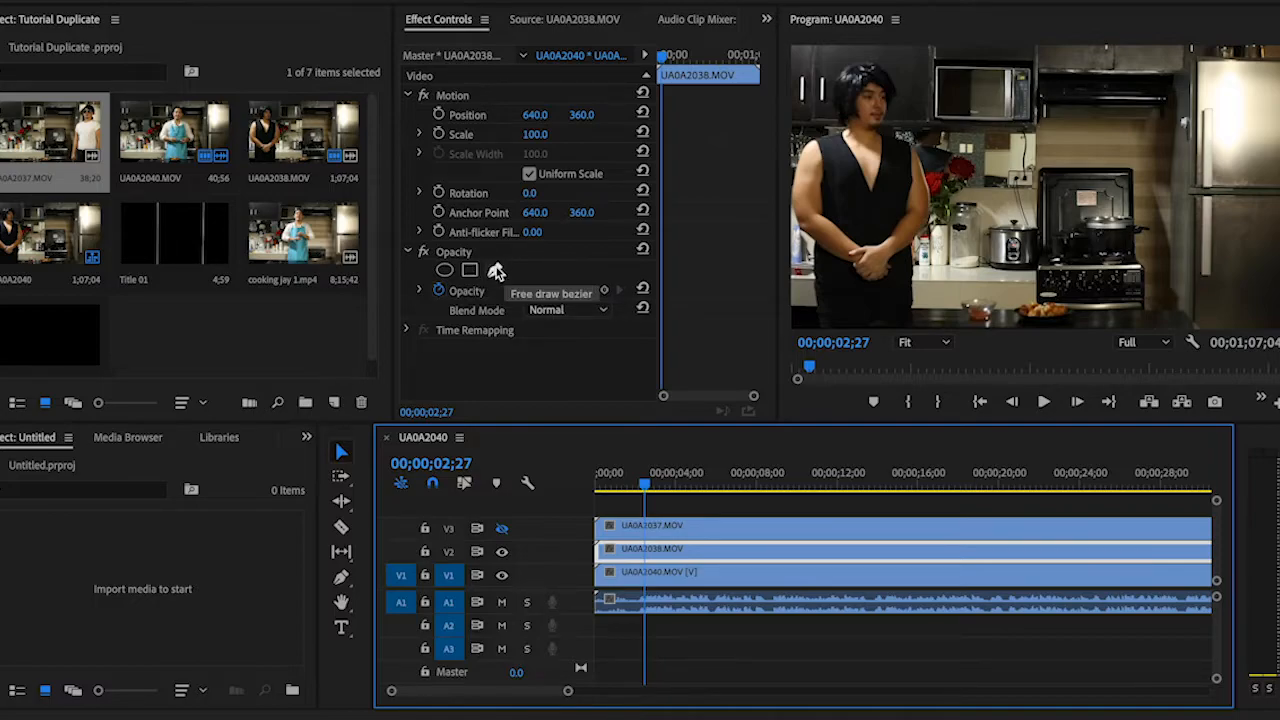
pyautogui.click(494, 270)
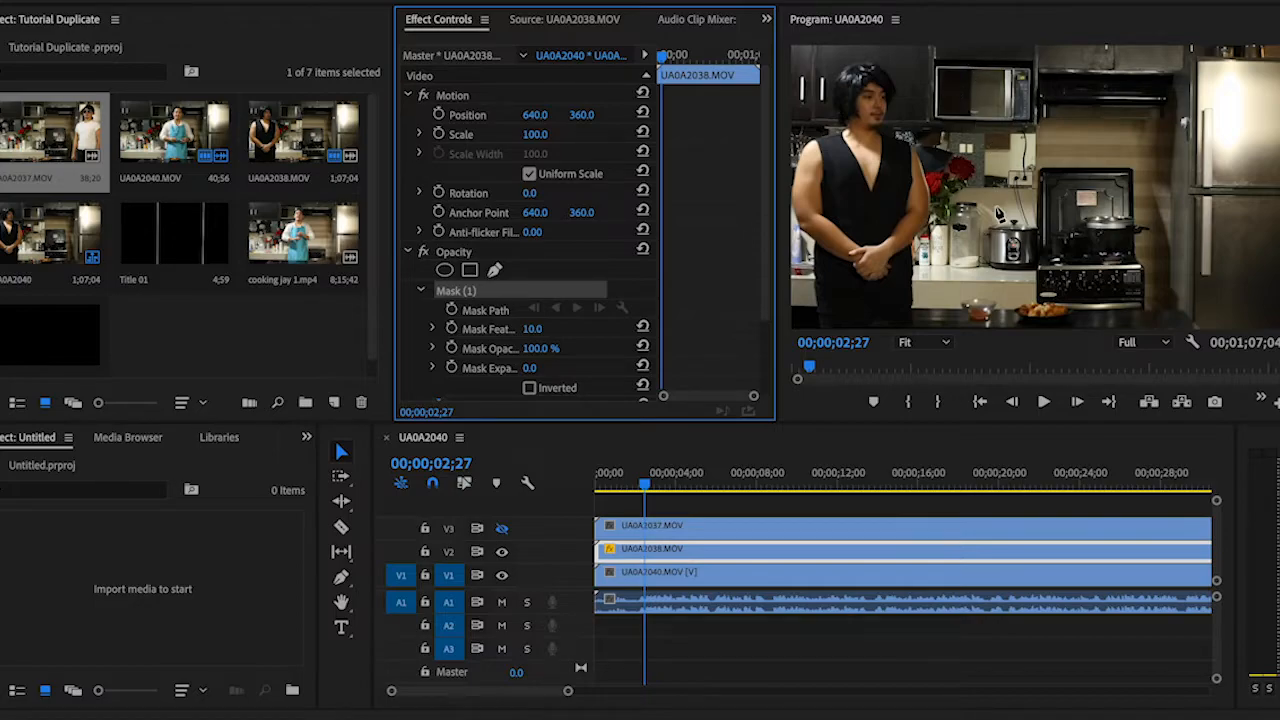
pyautogui.press('Delete')
pyautogui.click(469, 270)
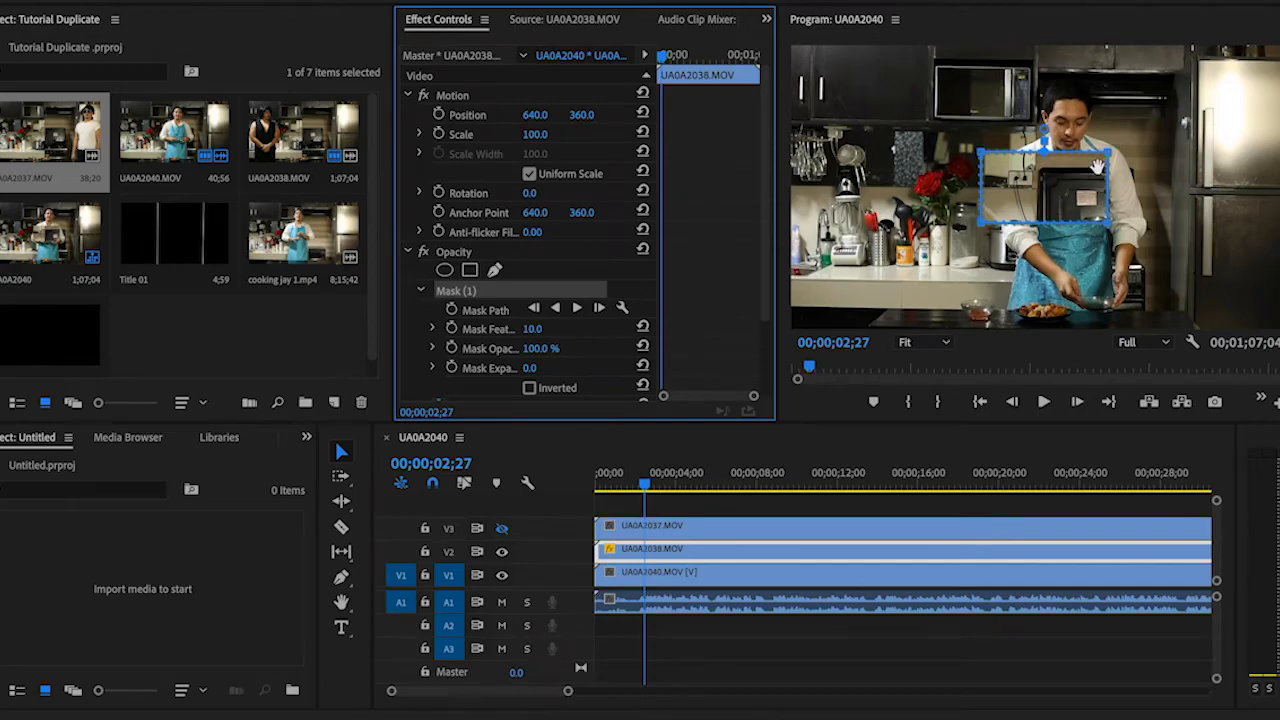
pyautogui.moveTo(1090, 176); pyautogui.dragTo(890, 62)
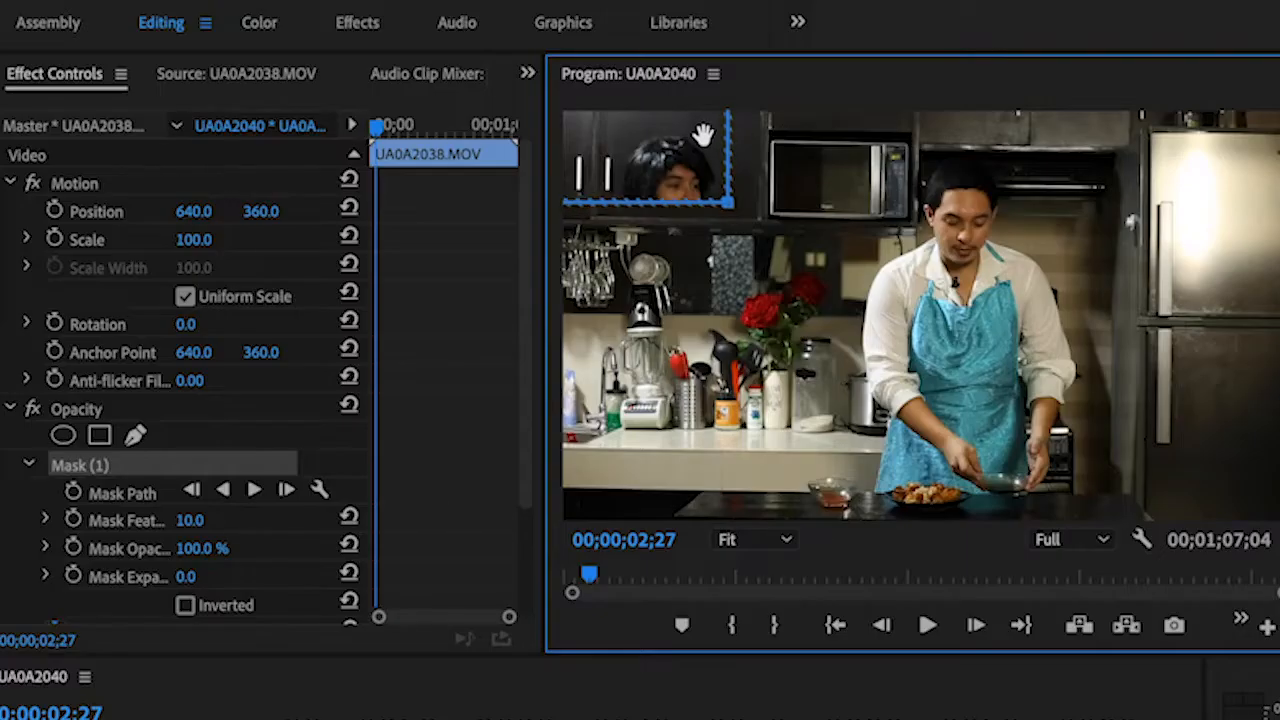
pyautogui.moveTo(680, 170)
pyautogui.mouseDown()
pyautogui.moveTo(720, 192)
pyautogui.moveTo(694, 173)
pyautogui.mouseUp()
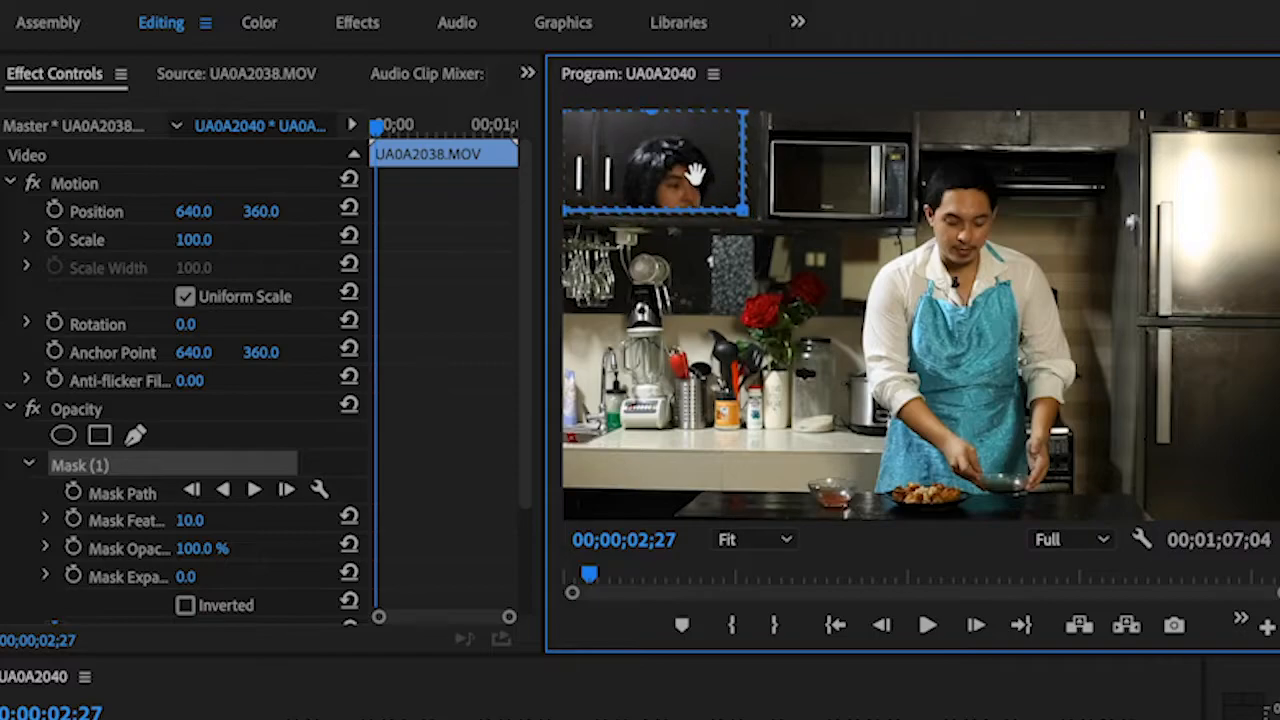
# - Reshape the V2 clip's mask to enclose the man in the black vest, with a vertical edge between him and the cook
pyautogui.moveTo(748, 222); pyautogui.dragTo(862, 578)
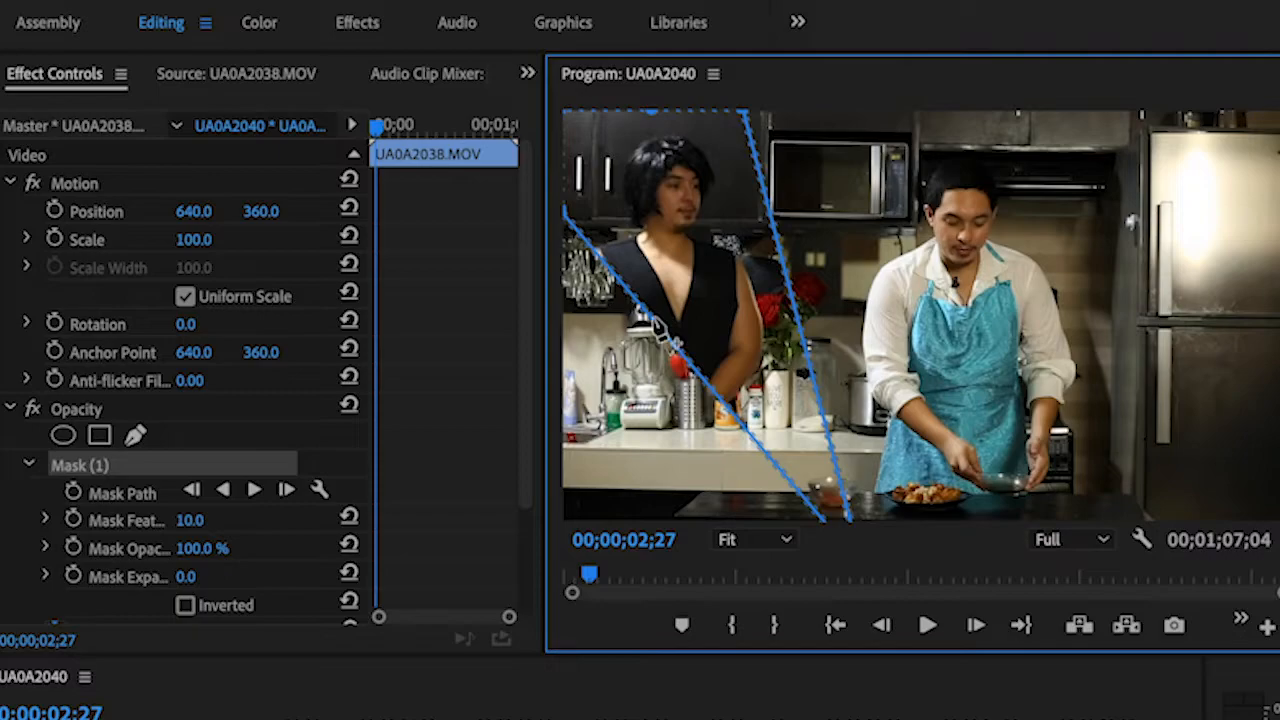
pyautogui.moveTo(655, 330); pyautogui.dragTo(531, 563)
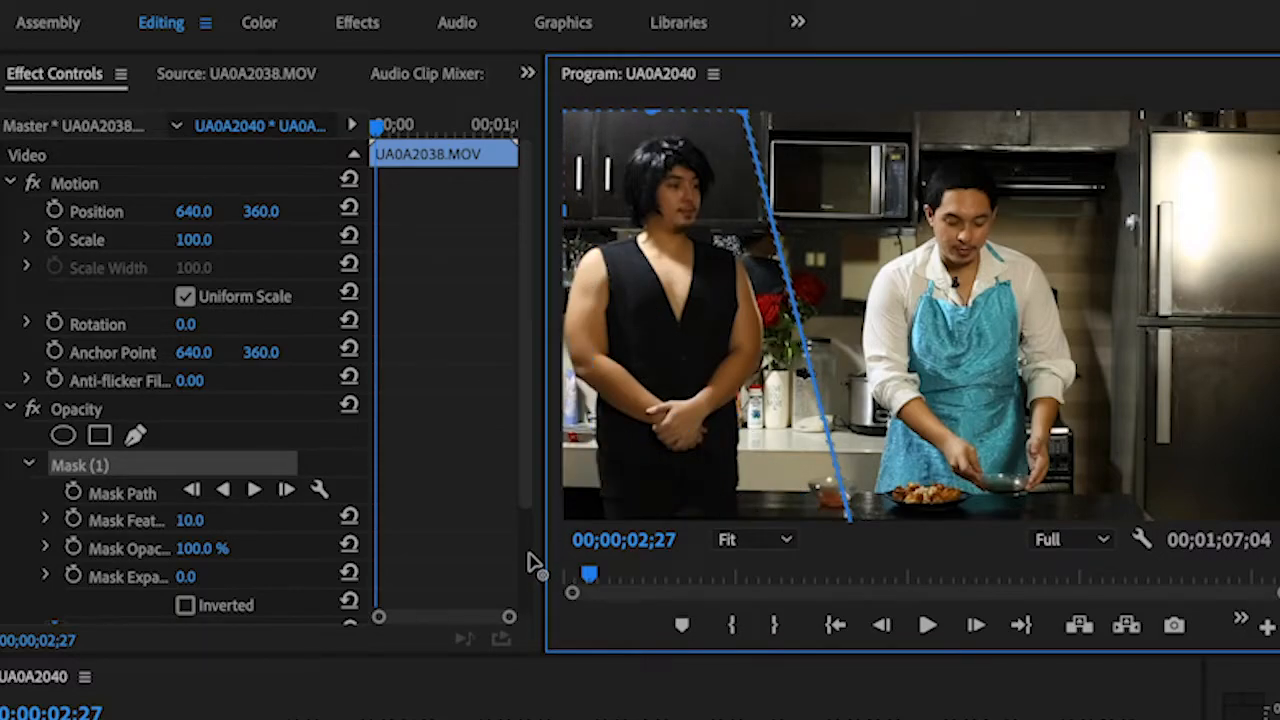
pyautogui.moveTo(748, 118); pyautogui.dragTo(858, 114)
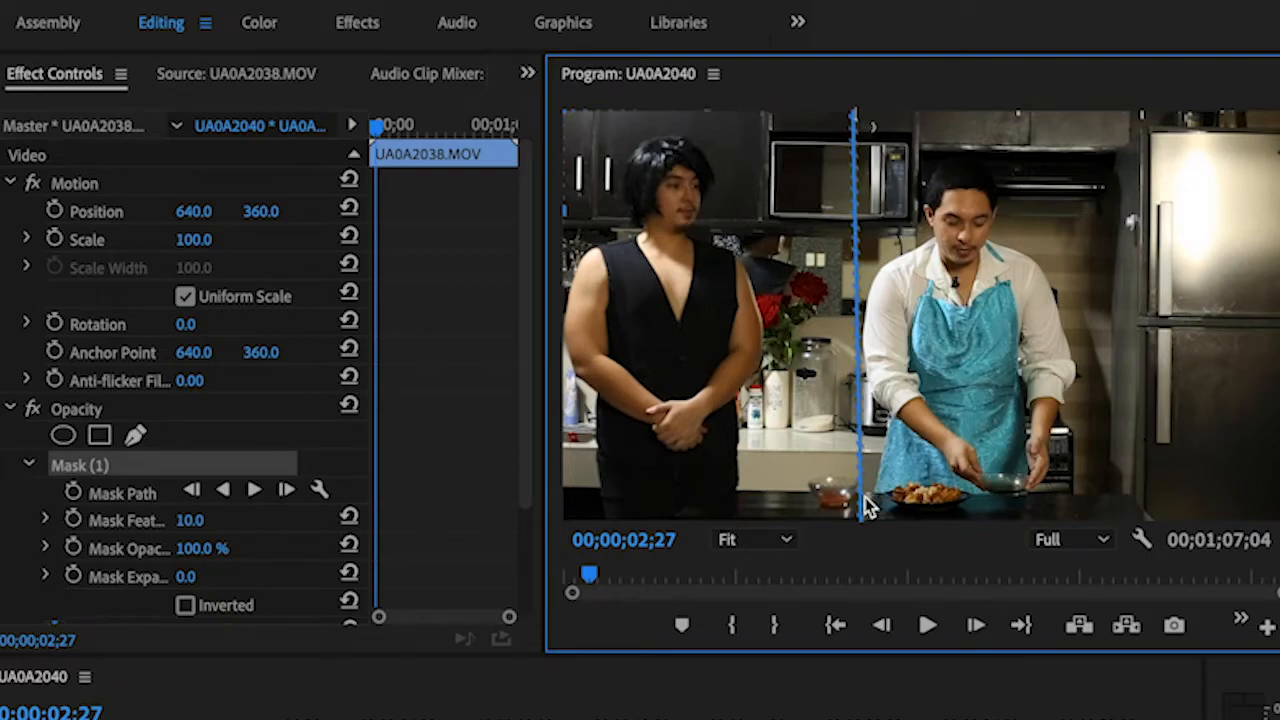
pyautogui.moveTo(866, 523); pyautogui.dragTo(833, 550)
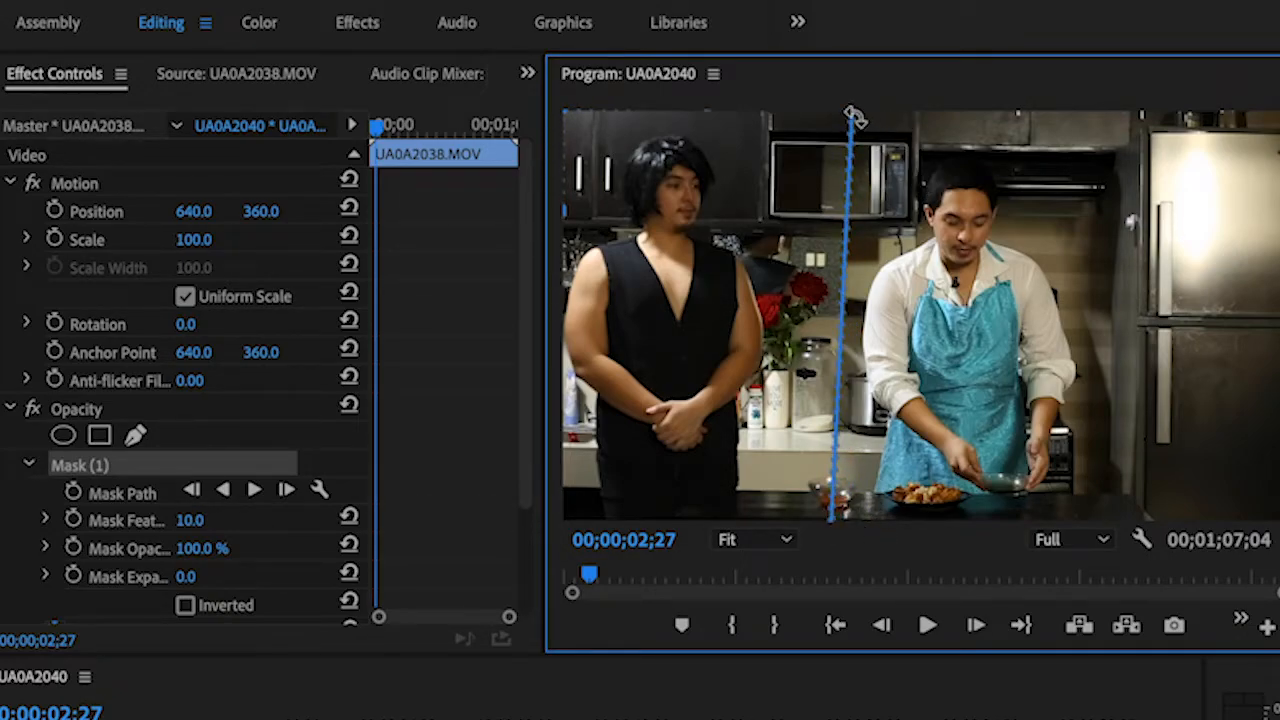
pyautogui.moveTo(852, 125); pyautogui.dragTo(831, 110)
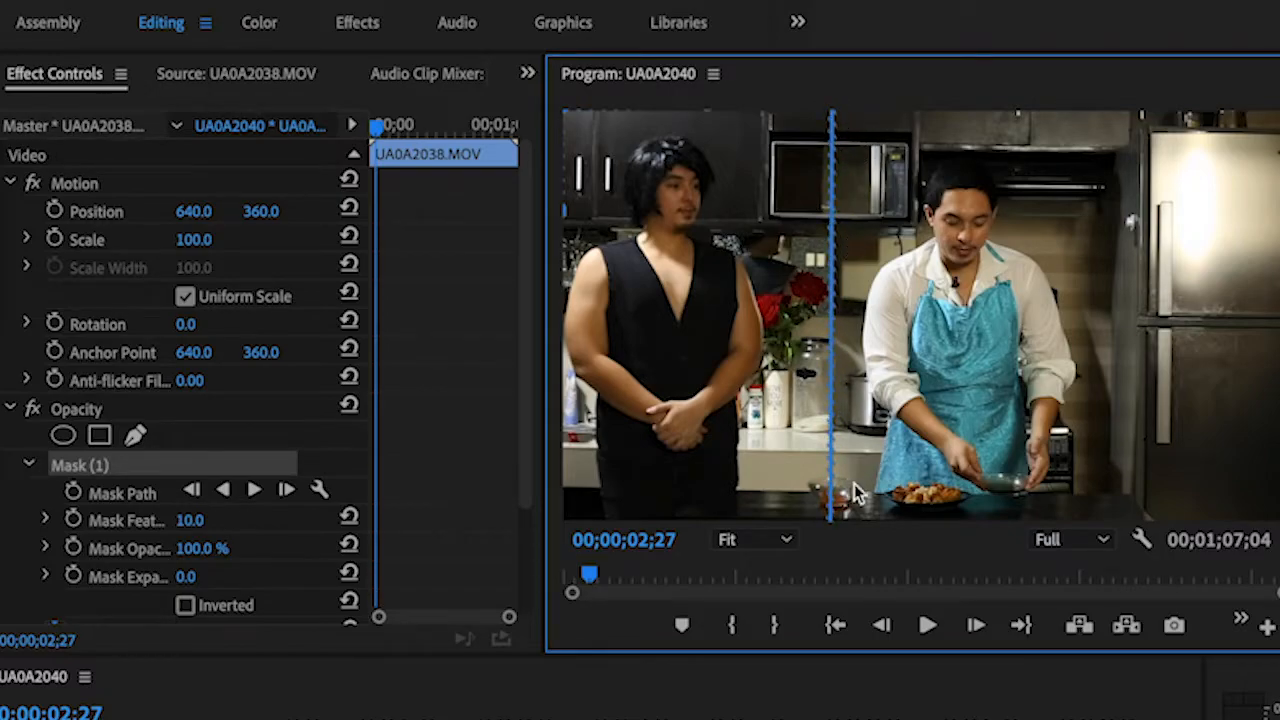
pyautogui.moveTo(829, 520); pyautogui.dragTo(838, 525)
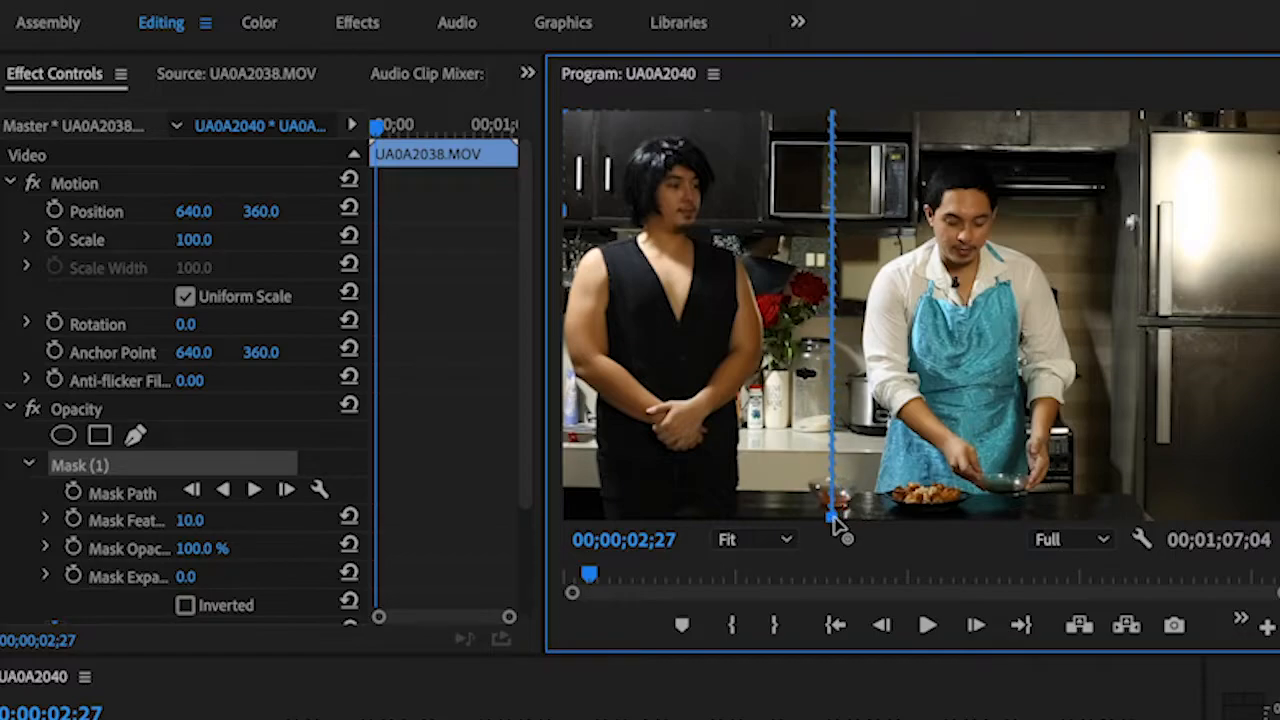
# - Set the V2 clip's Mask Feather to 0 to inspect the hard edge, and raise it to 50
pyautogui.click(190, 520)
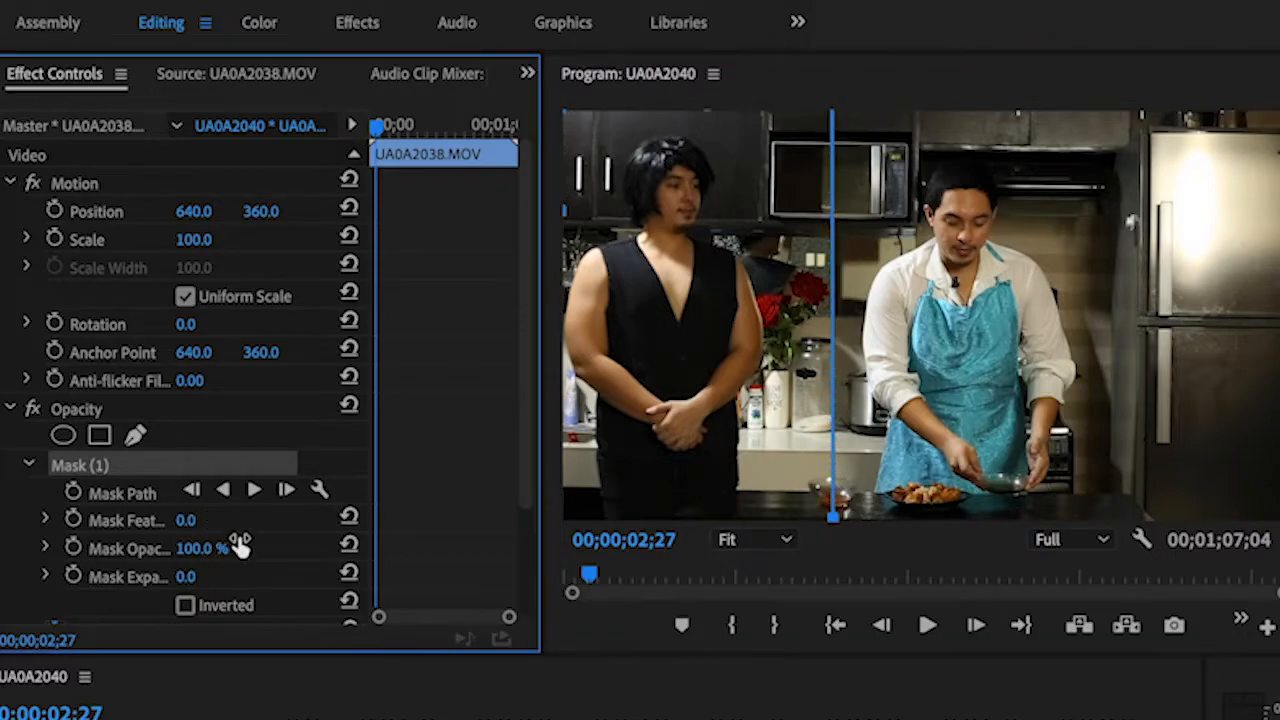
pyautogui.click(510, 705)
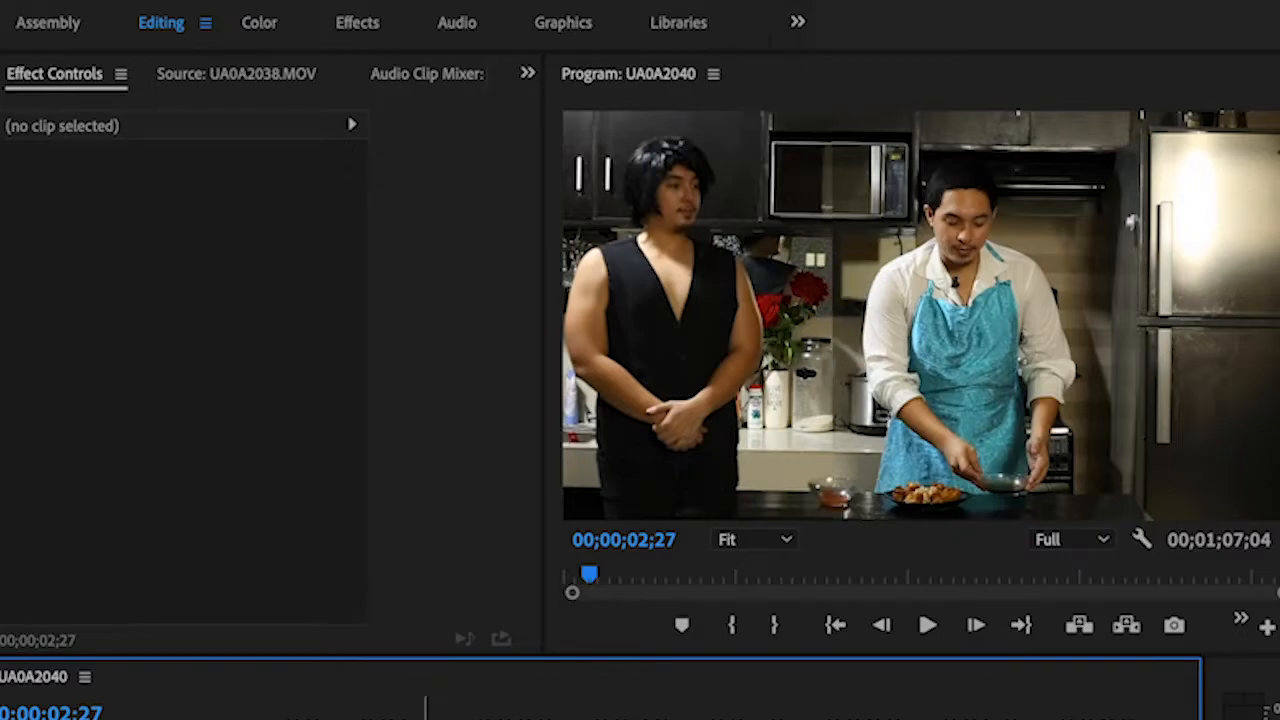
pyautogui.click(510, 715)
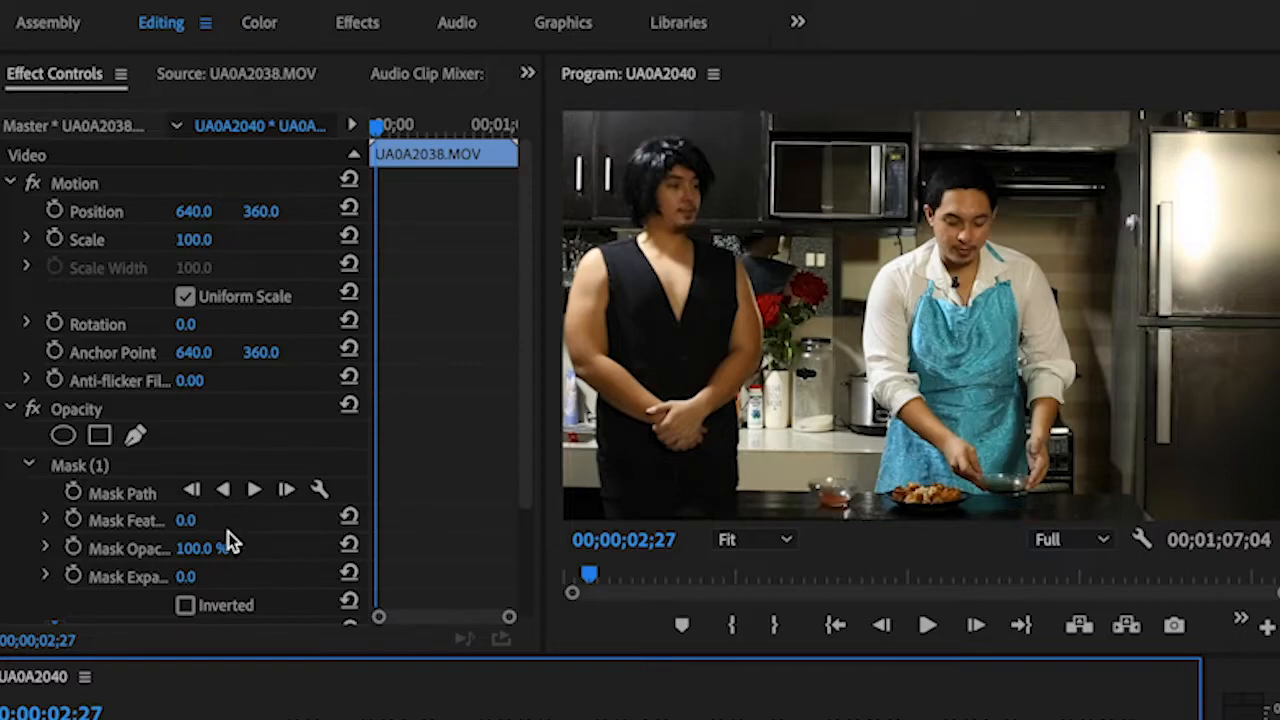
pyautogui.click(186, 521)
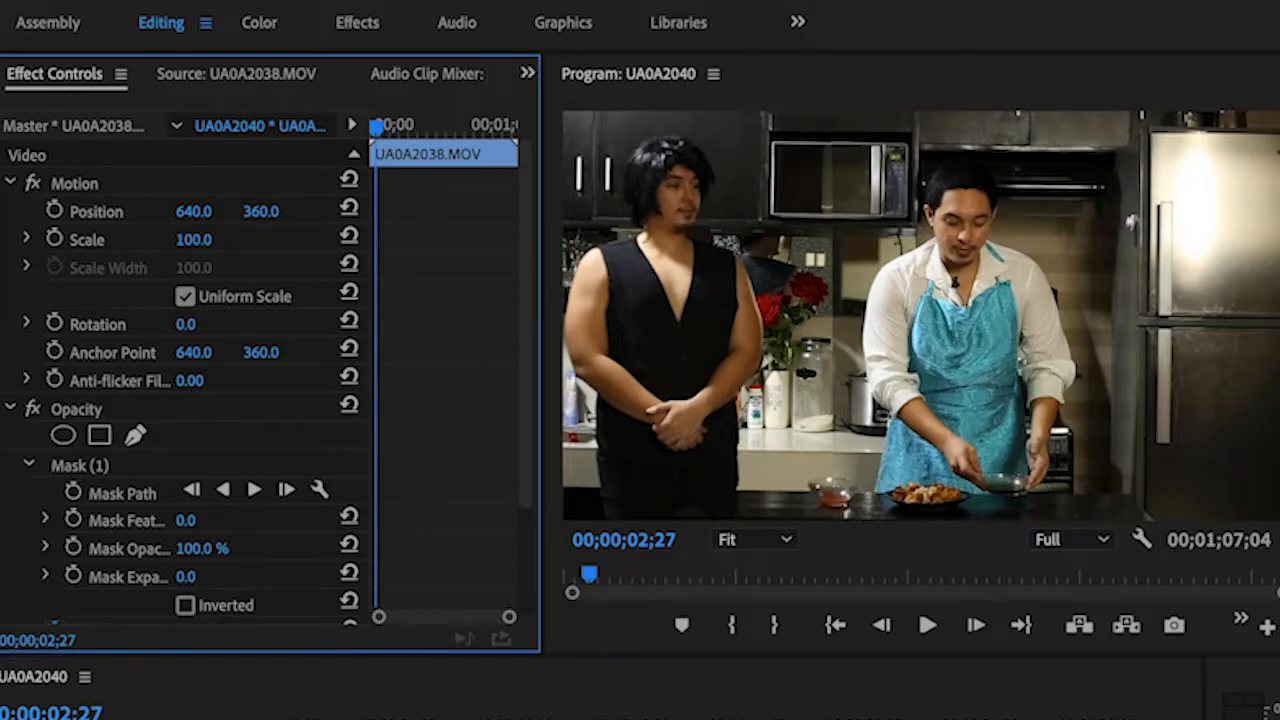
pyautogui.moveTo(186, 521); pyautogui.dragTo(229, 521)
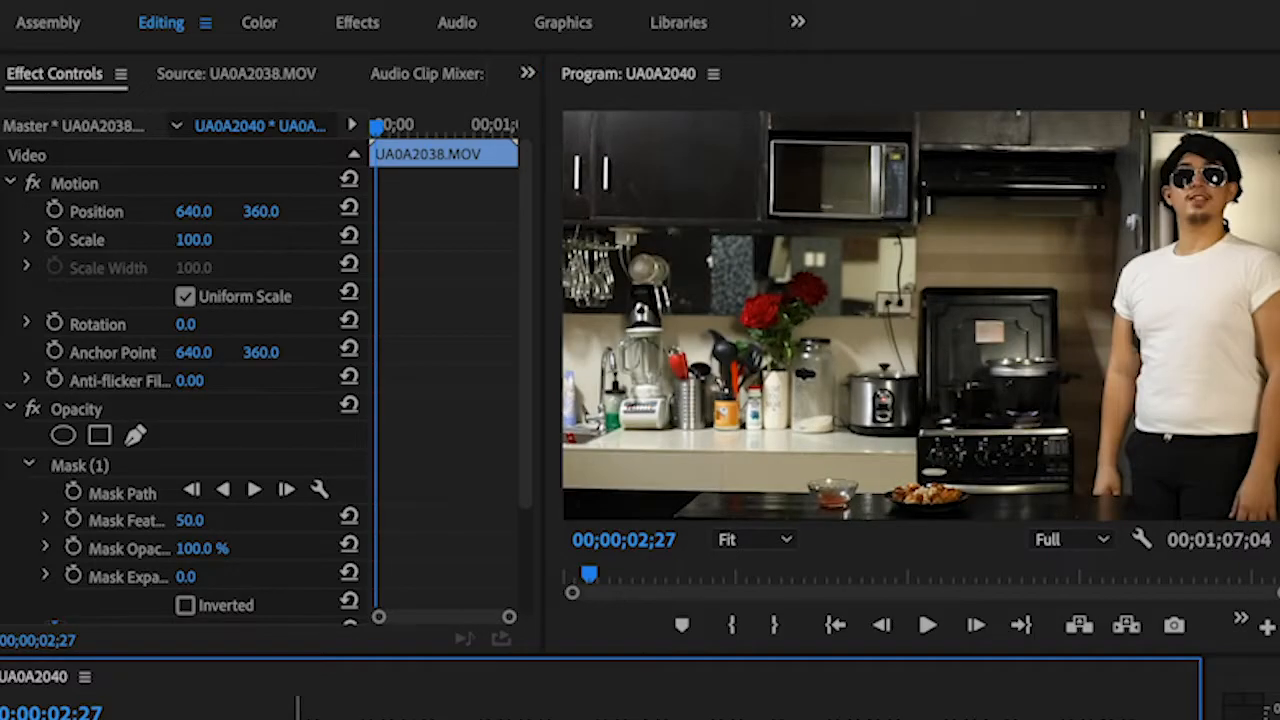
# - Add a rectangular opacity mask to the UA0A2037.MOV clip on V3 and place it over the man's head in the frame's upper-right corner
pyautogui.click(480, 715)
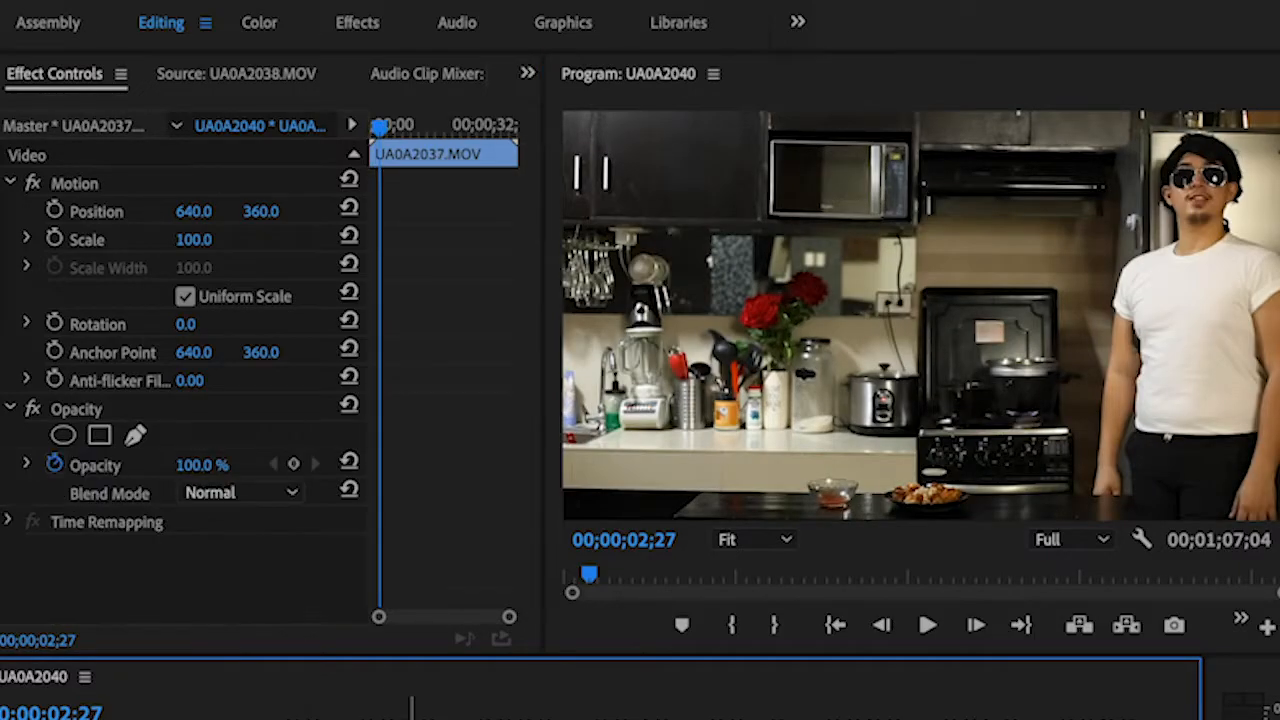
pyautogui.click(99, 435)
pyautogui.moveTo(983, 287); pyautogui.dragTo(1265, 123)
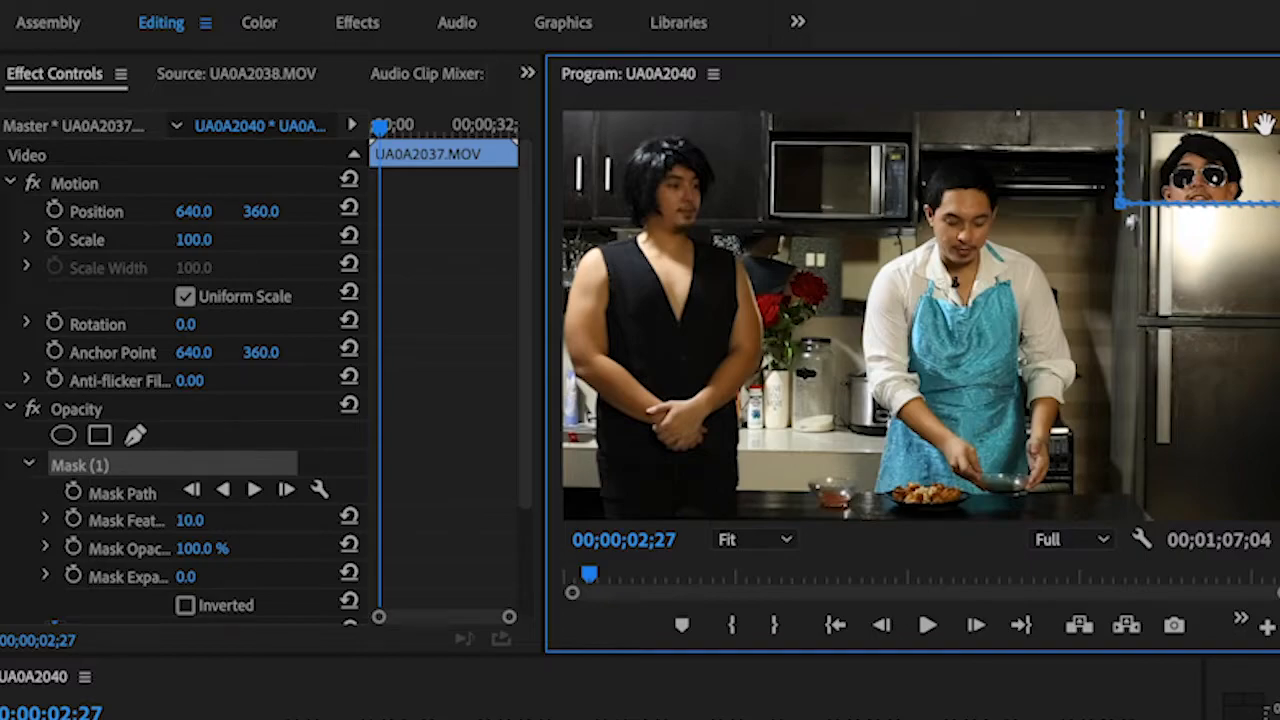
# - Reshape the V3 clip's mask to enclose the man in the white shirt, with a vertical edge between him and the cook
pyautogui.moveTo(1165, 170); pyautogui.dragTo(1122, 568)
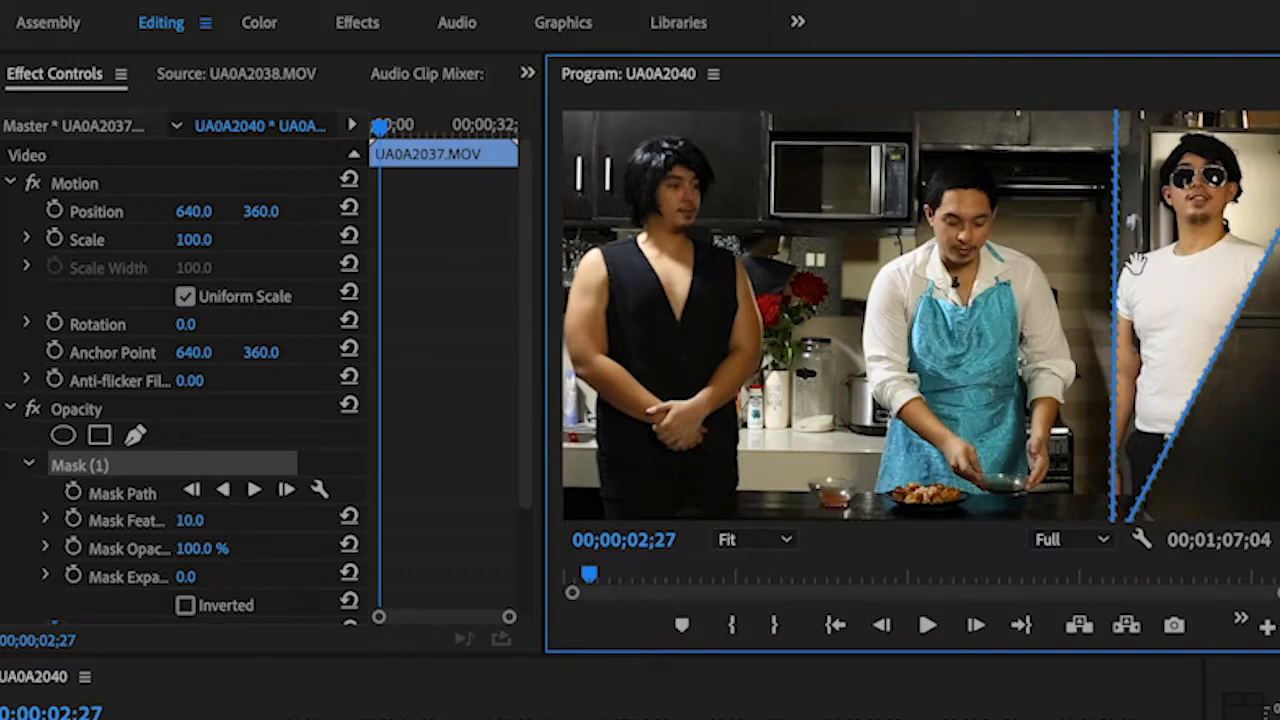
pyautogui.moveTo(1113, 232); pyautogui.dragTo(1082, 232)
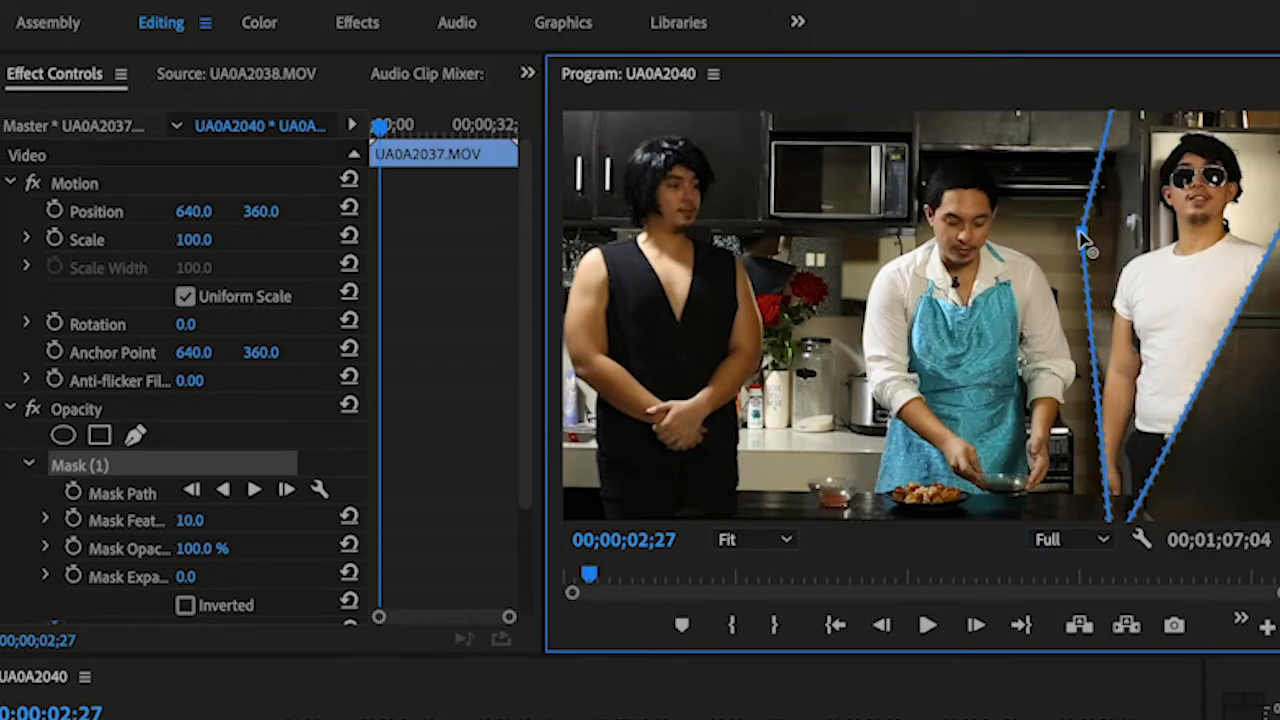
pyautogui.moveTo(1108, 516); pyautogui.dragTo(1078, 514)
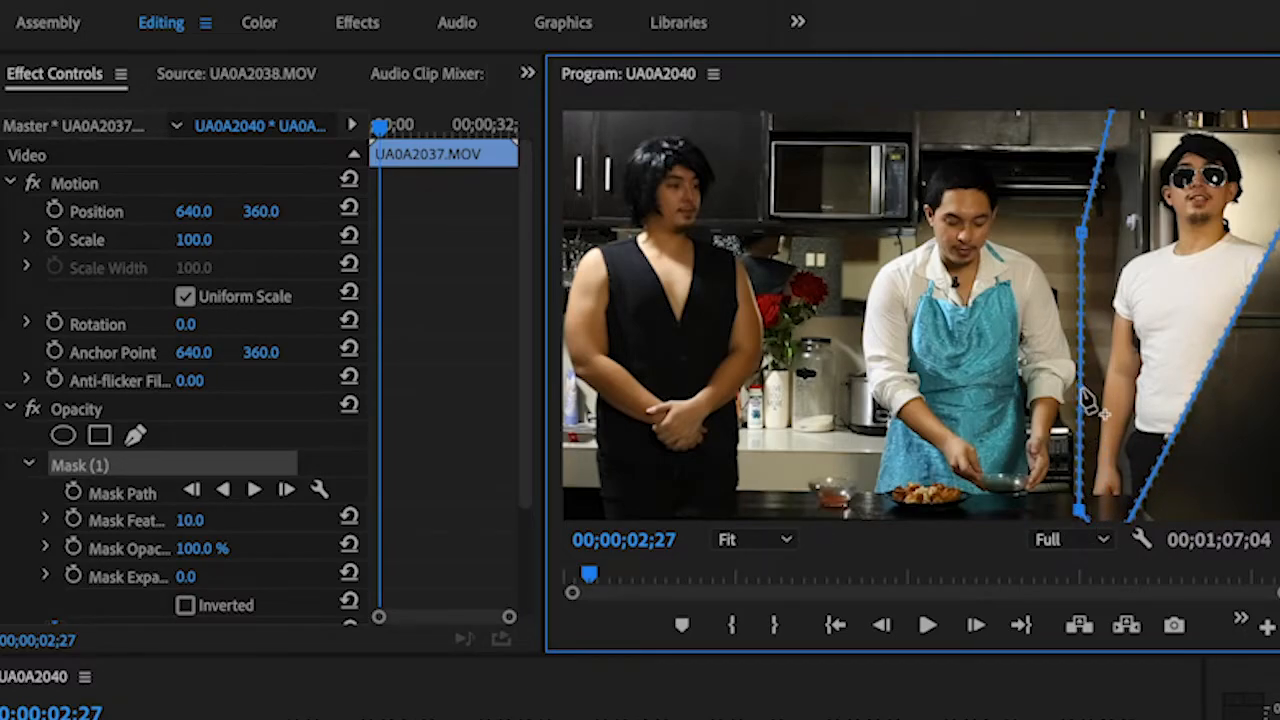
pyautogui.moveTo(1109, 113); pyautogui.dragTo(1088, 100)
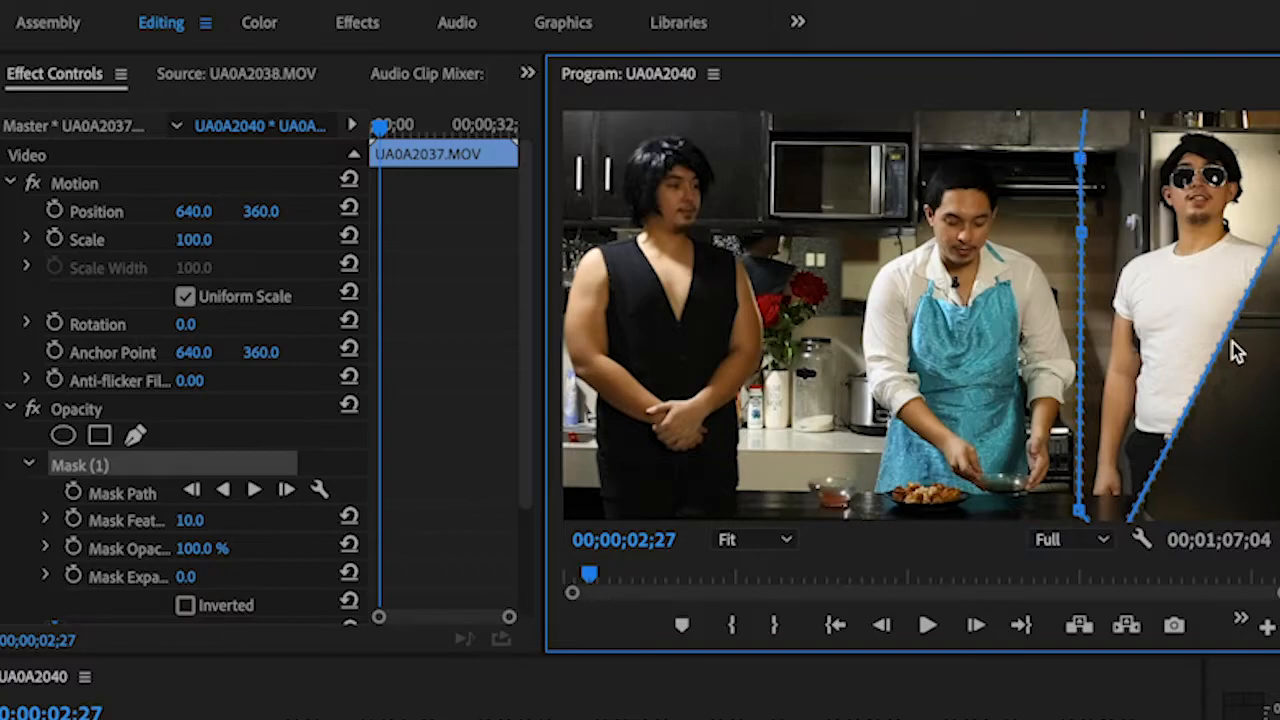
pyautogui.moveTo(1238, 352); pyautogui.dragTo(1279, 350)
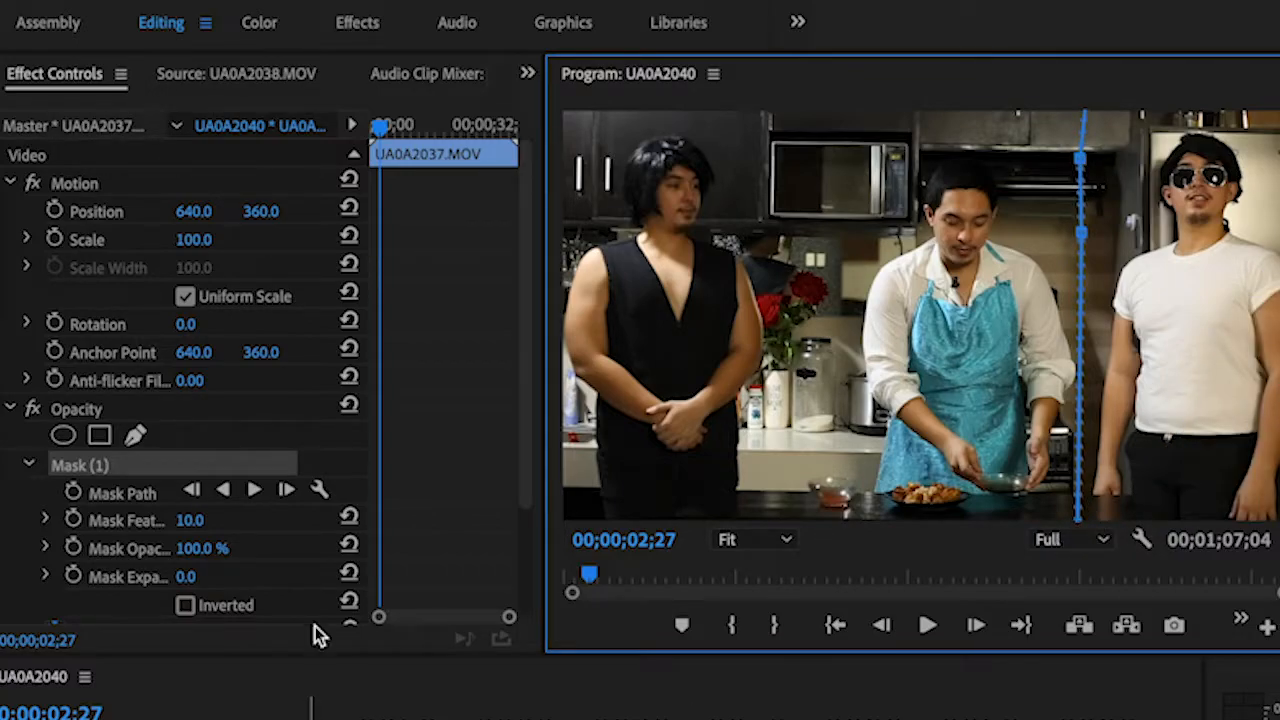
# - Set the V3 clip's Mask Feather to 42 and play the sequence to review the combined shot
pyautogui.click(480, 718)
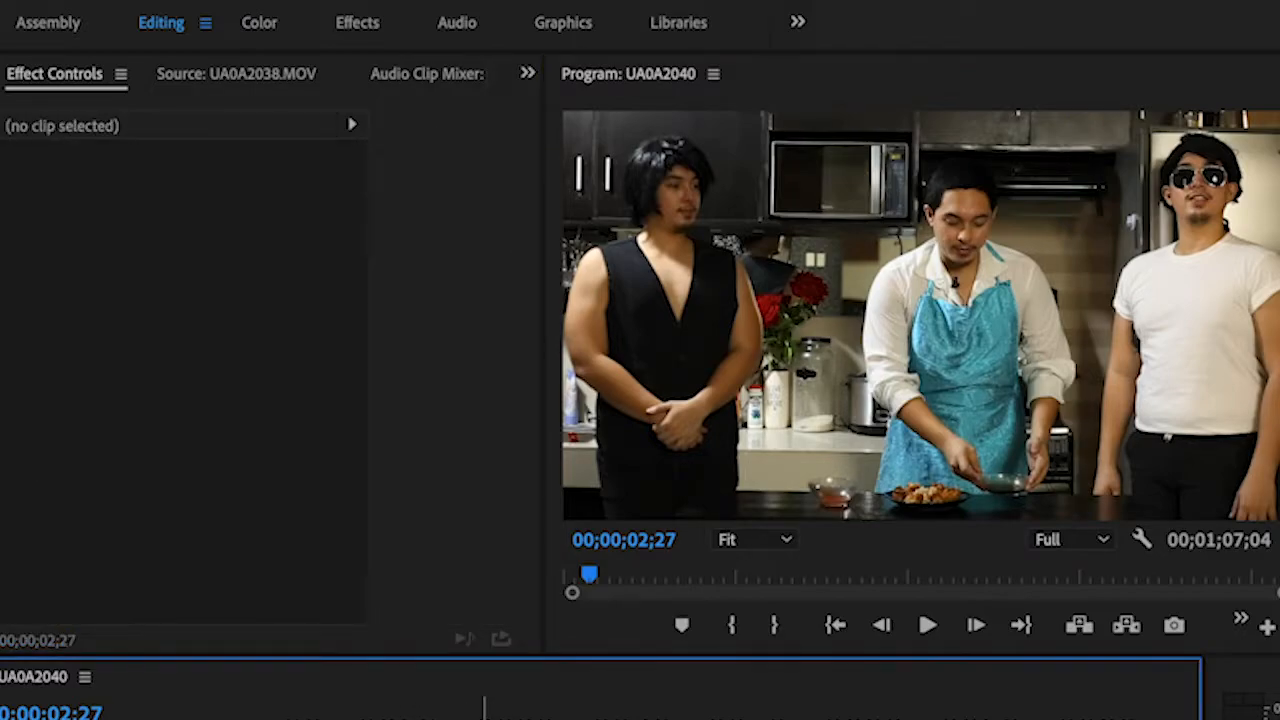
pyautogui.click(480, 718)
pyautogui.click(203, 501)
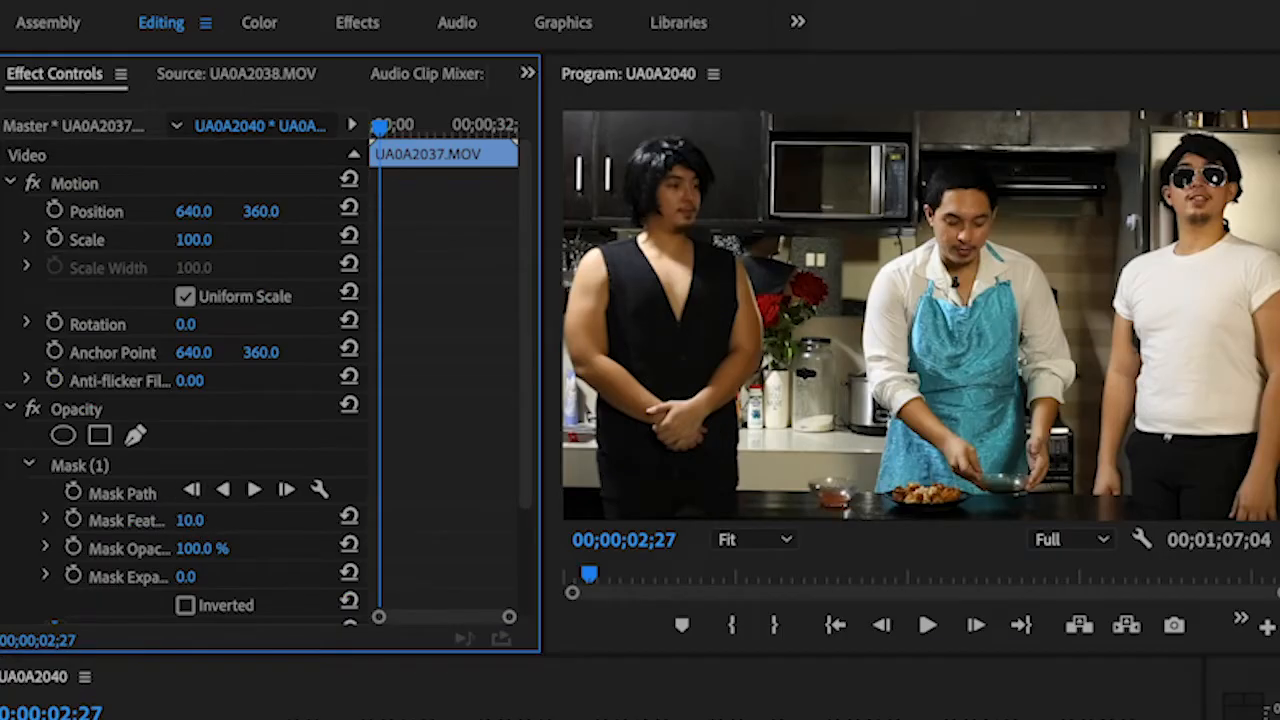
pyautogui.moveTo(190, 520); pyautogui.dragTo(213, 520)
pyautogui.click(391, 700)
pyautogui.press('space')
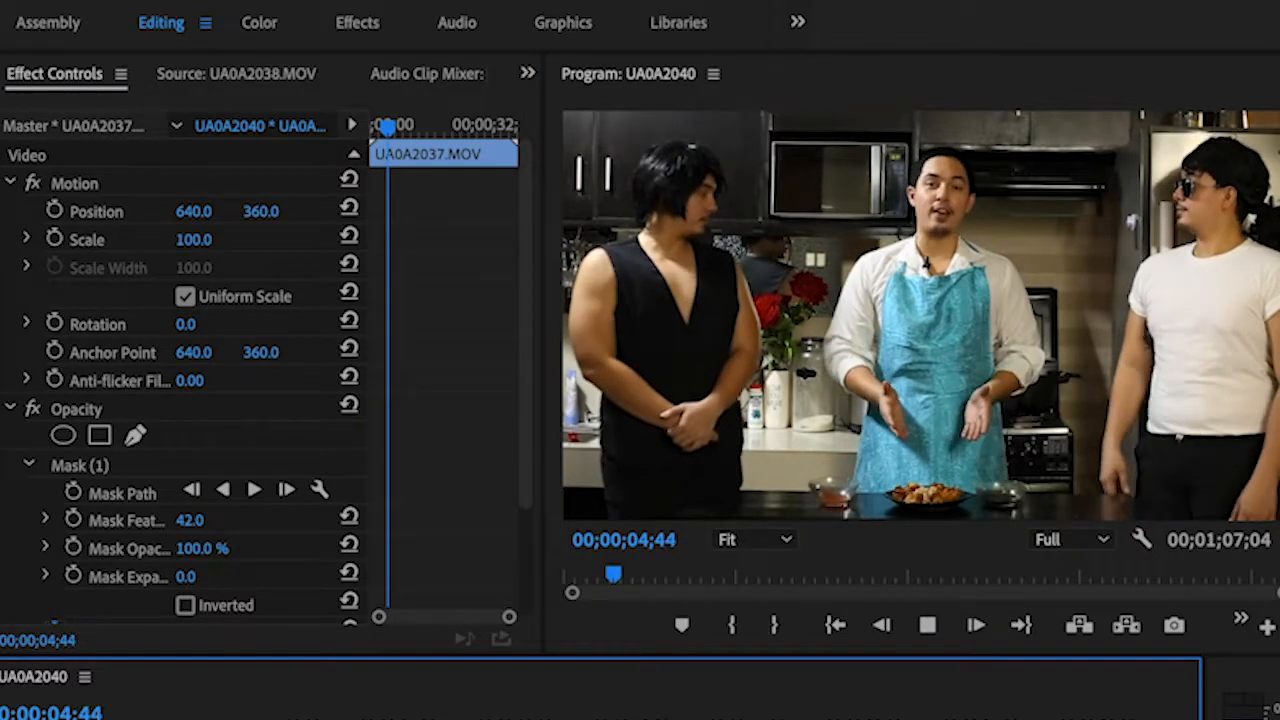
# - Step back through the frames before 00;00;05;49 to examine where the white-shirted man's hand crosses the V3 mask's edge
pyautogui.press('space')
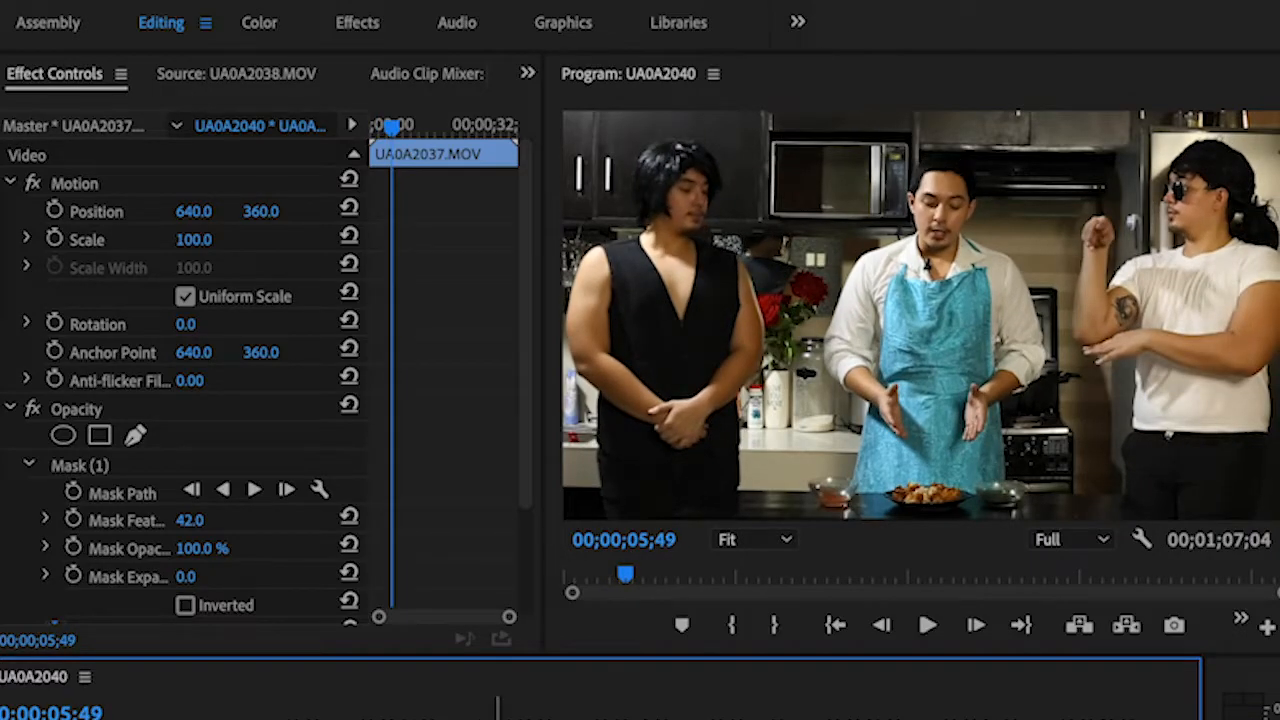
pyautogui.press('j')
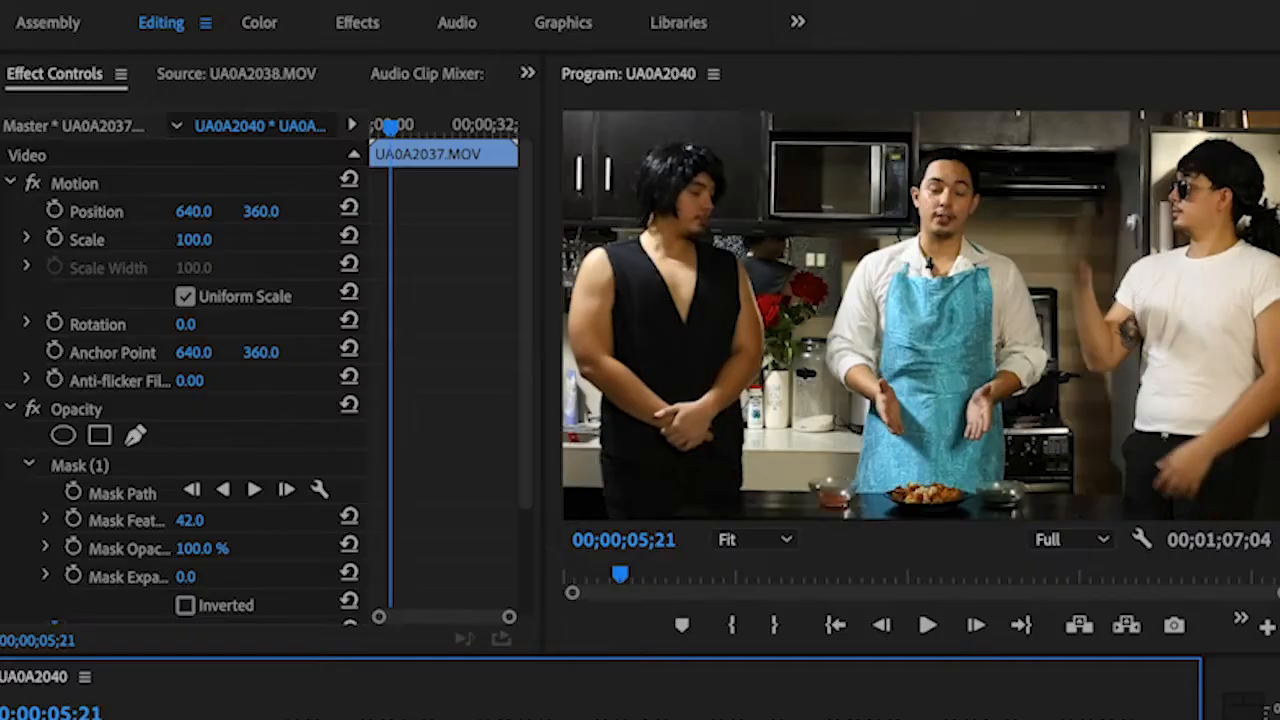
pyautogui.press('Left')
pyautogui.press('Left')
pyautogui.press('Left')
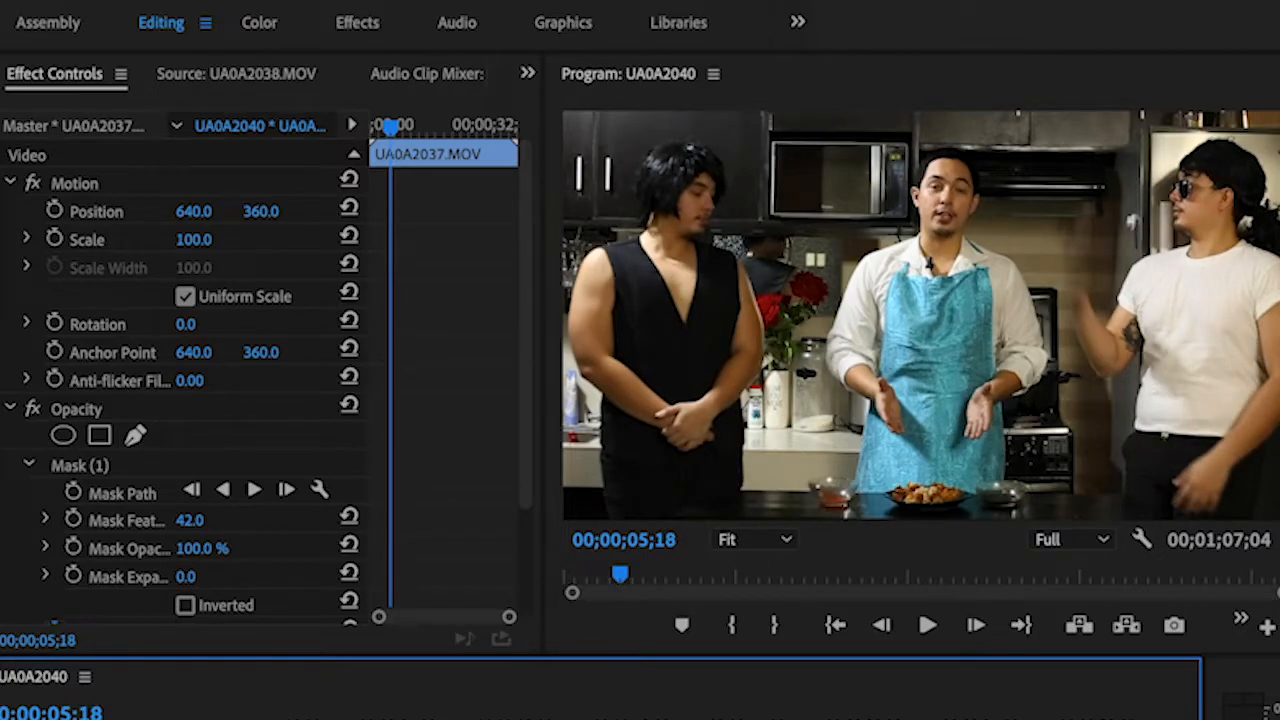
pyautogui.press('Left')
pyautogui.press('Left')
pyautogui.press('Left')
pyautogui.press('Left')
pyautogui.press('Left')
pyautogui.press('Left')
pyautogui.press('Left')
pyautogui.press('Left')
pyautogui.press('Left')
pyautogui.press('Left')
pyautogui.press('Left')
pyautogui.press('Left')
pyautogui.press('Left')
pyautogui.press('Left')
pyautogui.press('Left')
pyautogui.press('Left')
pyautogui.press('Left')
pyautogui.press('Left')
pyautogui.press('Left')
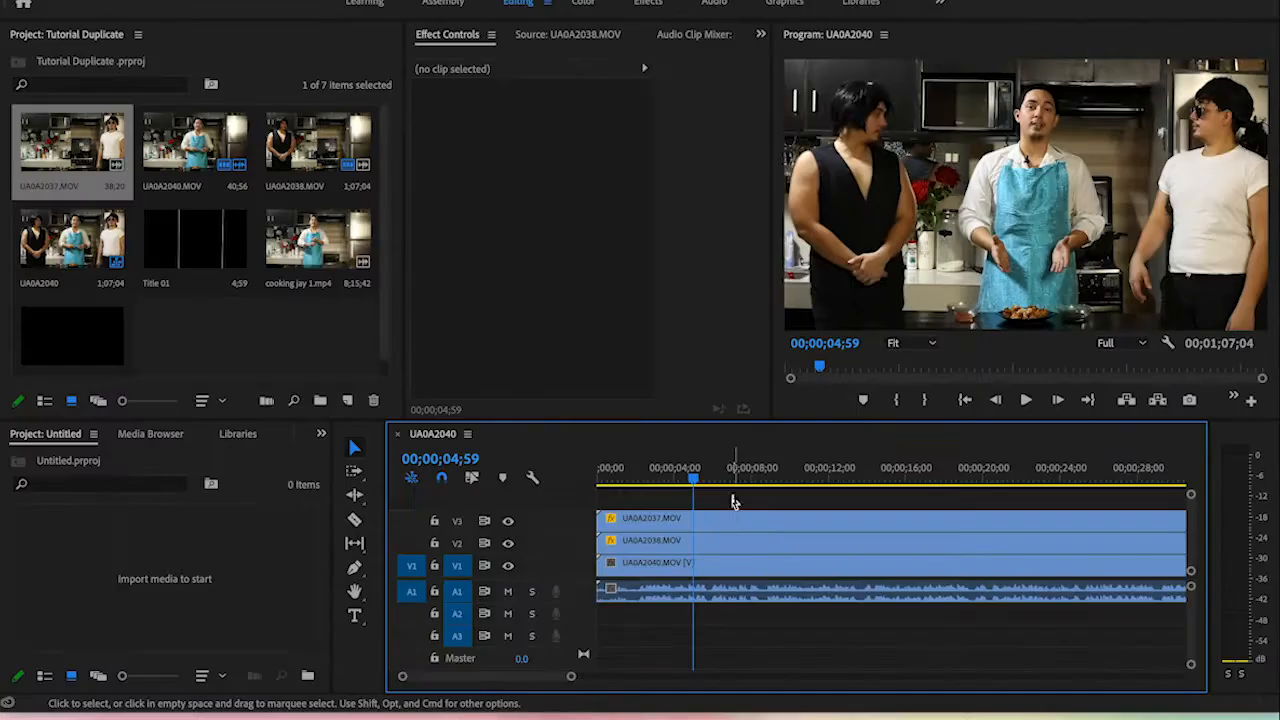
# - At 00;00;04;51, add a point to the V3 clip's vertical mask edge beside the stove and turn on Mask Path keyframing
pyautogui.click(728, 526)
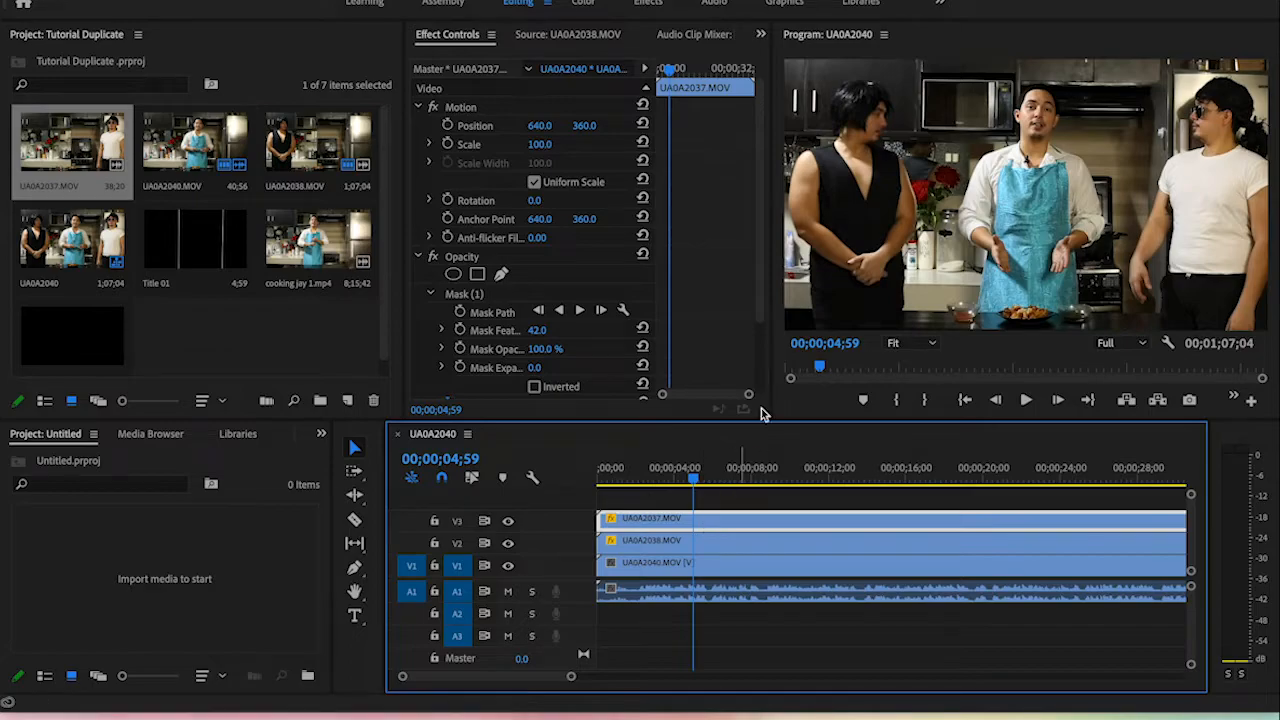
pyautogui.click(462, 294)
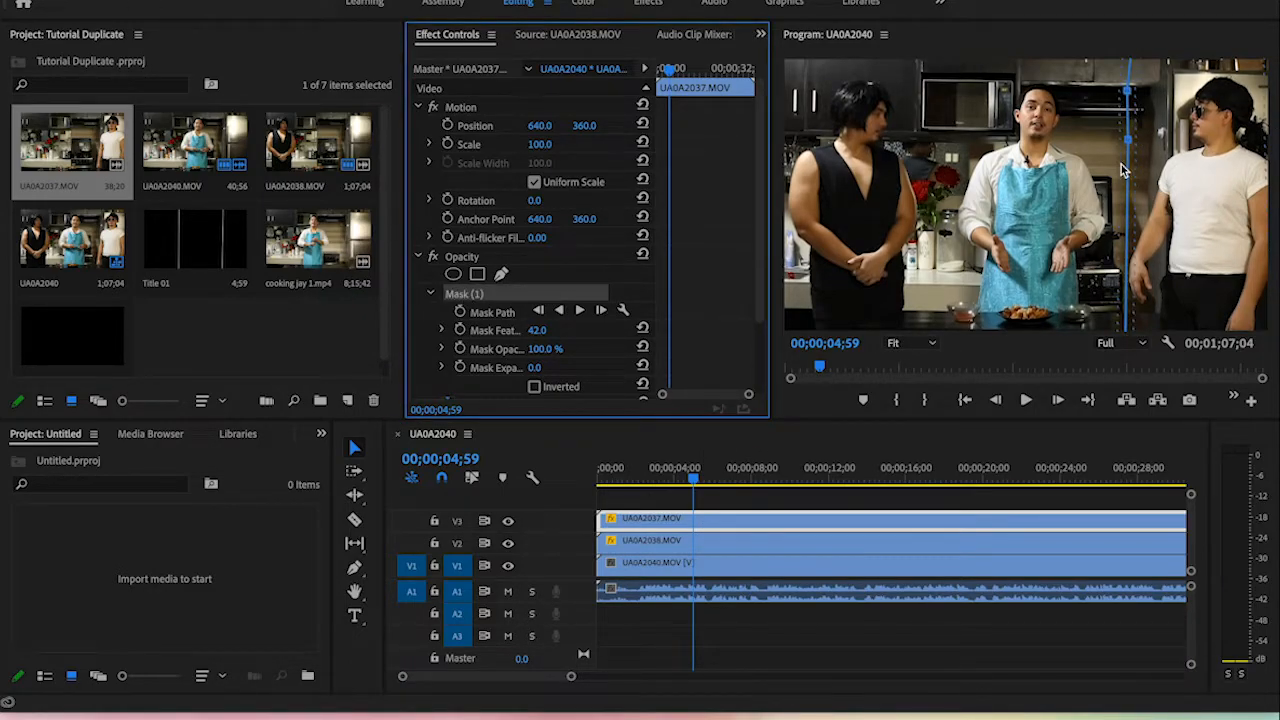
pyautogui.click(908, 345)
pyautogui.click(912, 482)
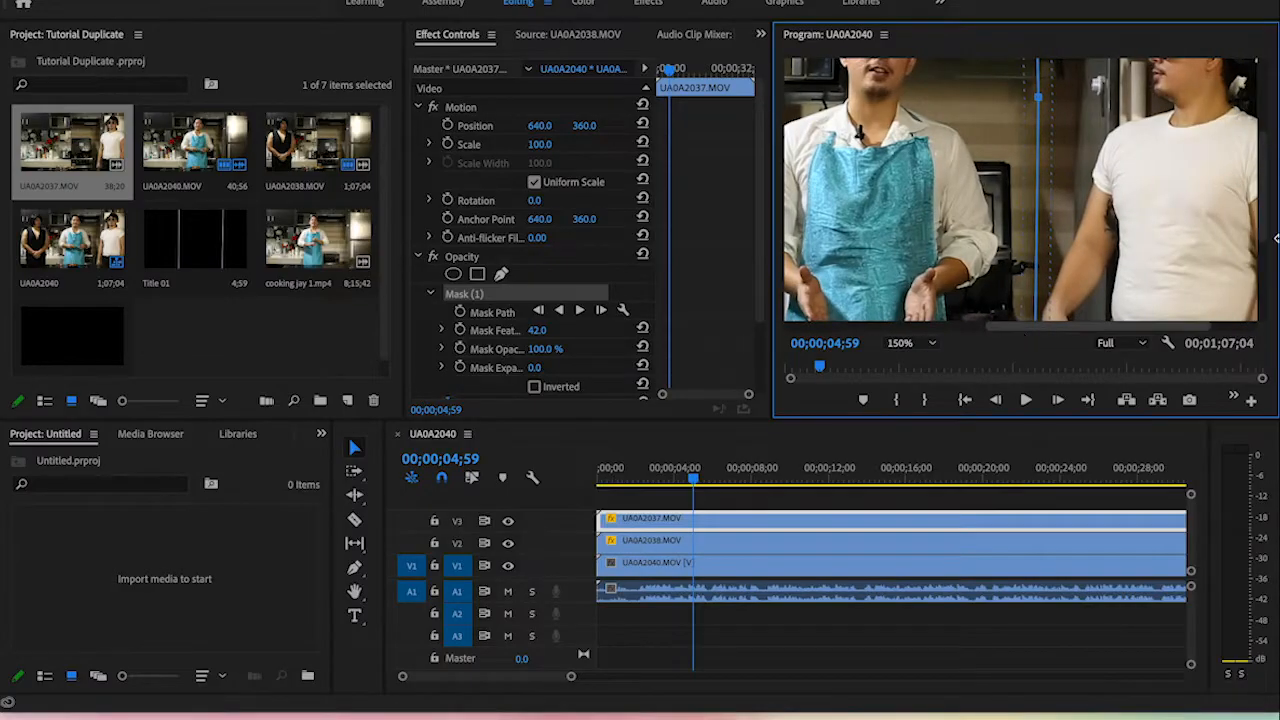
pyautogui.moveTo(1264, 189); pyautogui.dragTo(1276, 229)
pyautogui.moveTo(694, 481); pyautogui.dragTo(693, 489)
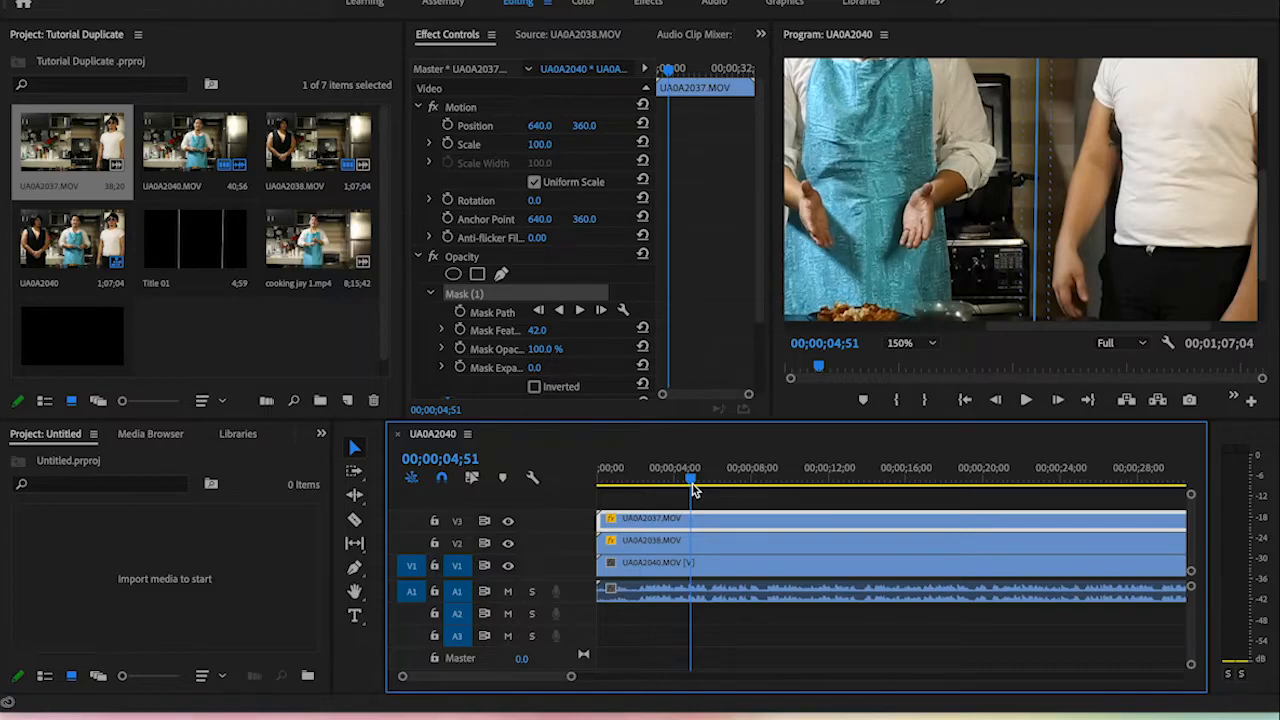
pyautogui.click(1037, 243)
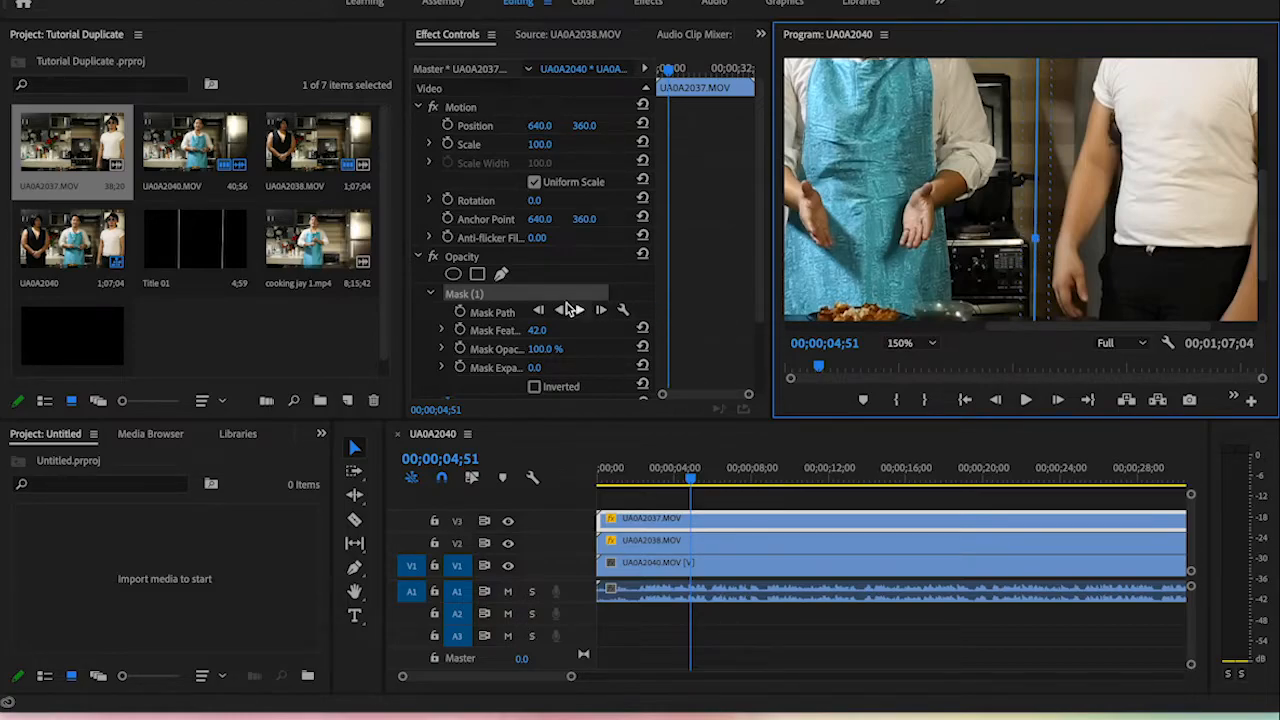
pyautogui.click(489, 315)
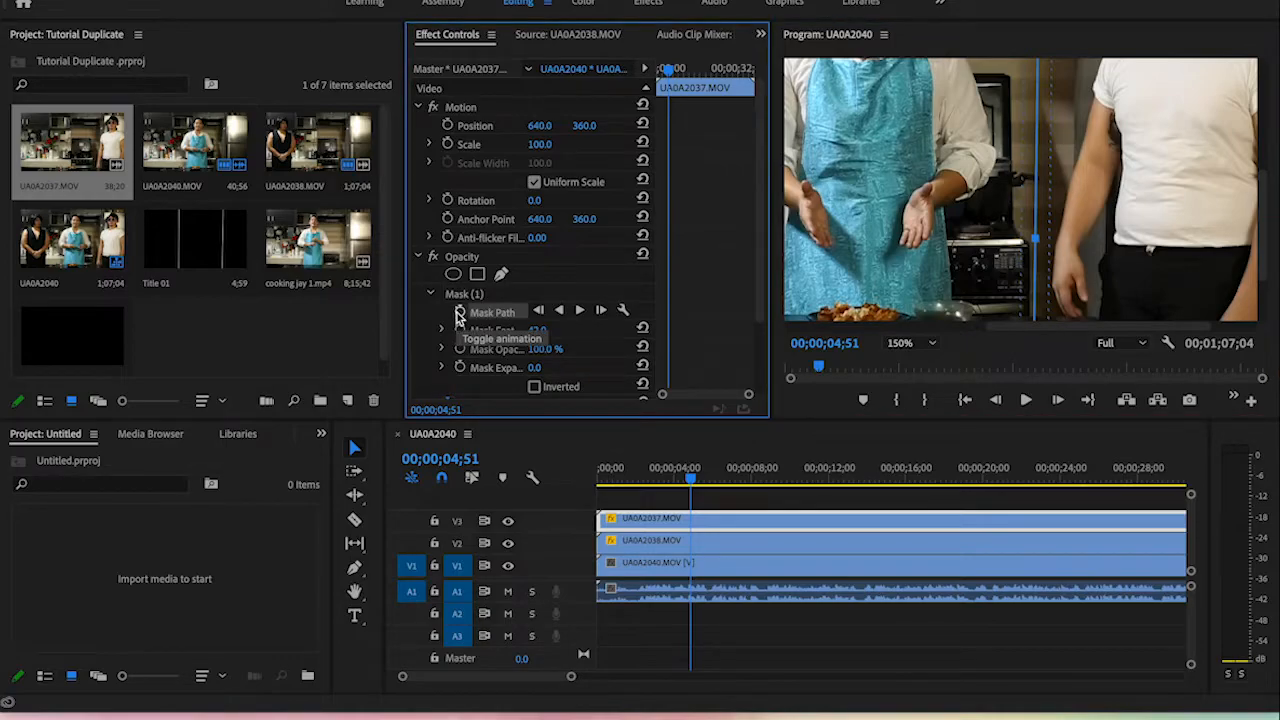
pyautogui.click(459, 314)
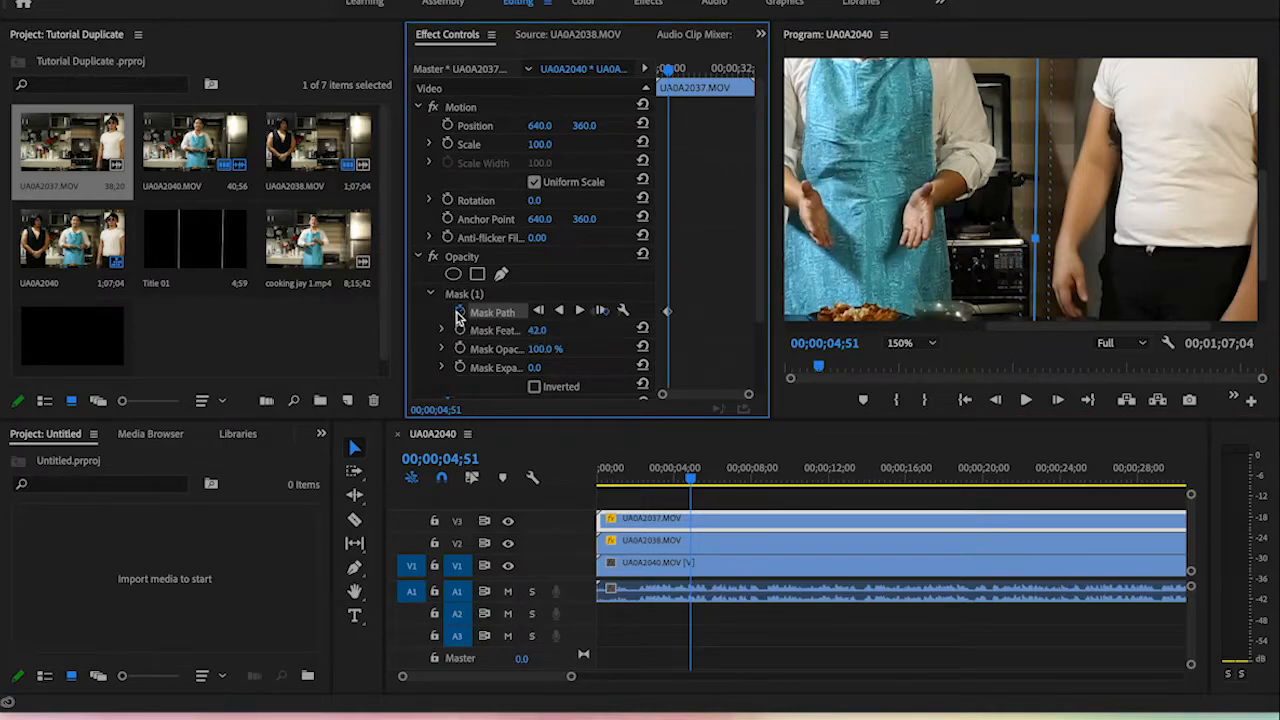
# - At 00;00;05;04, move the mask edge point beside the stove toward the cook so the mask encloses the man's lowered hand
pyautogui.click(733, 509)
pyautogui.click(731, 524)
pyautogui.moveTo(695, 483); pyautogui.dragTo(700, 484)
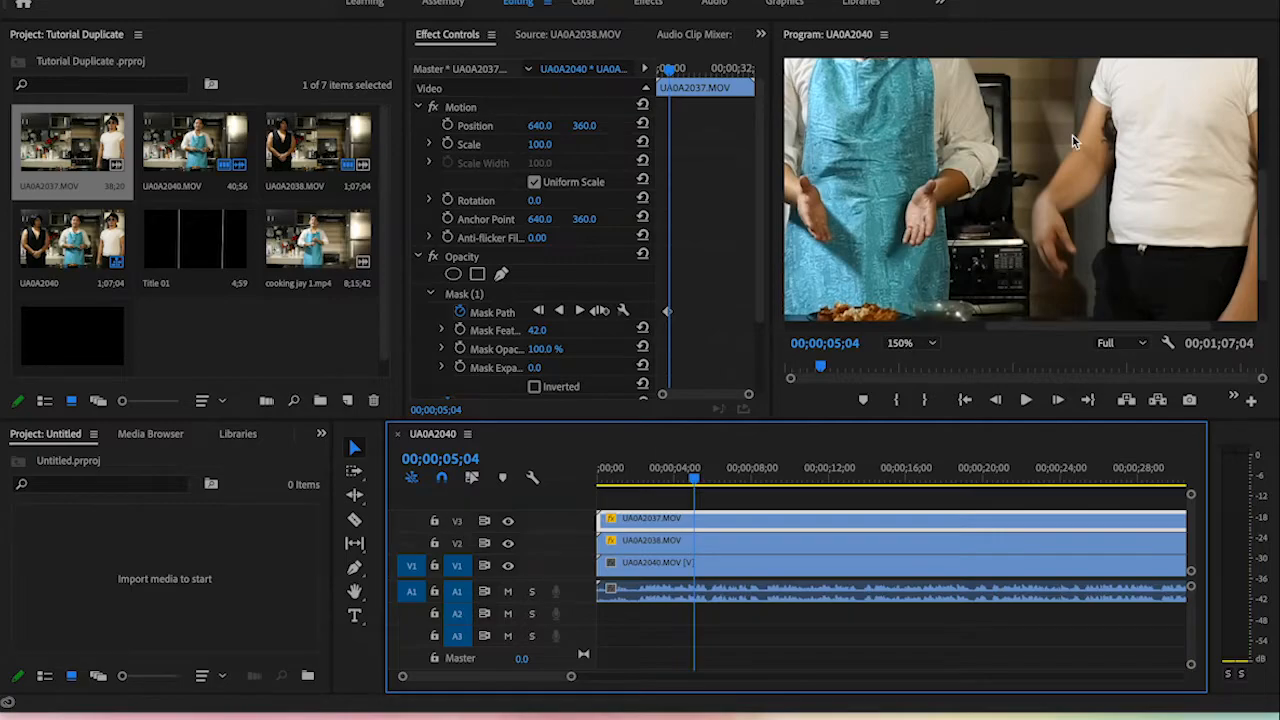
pyautogui.click(470, 294)
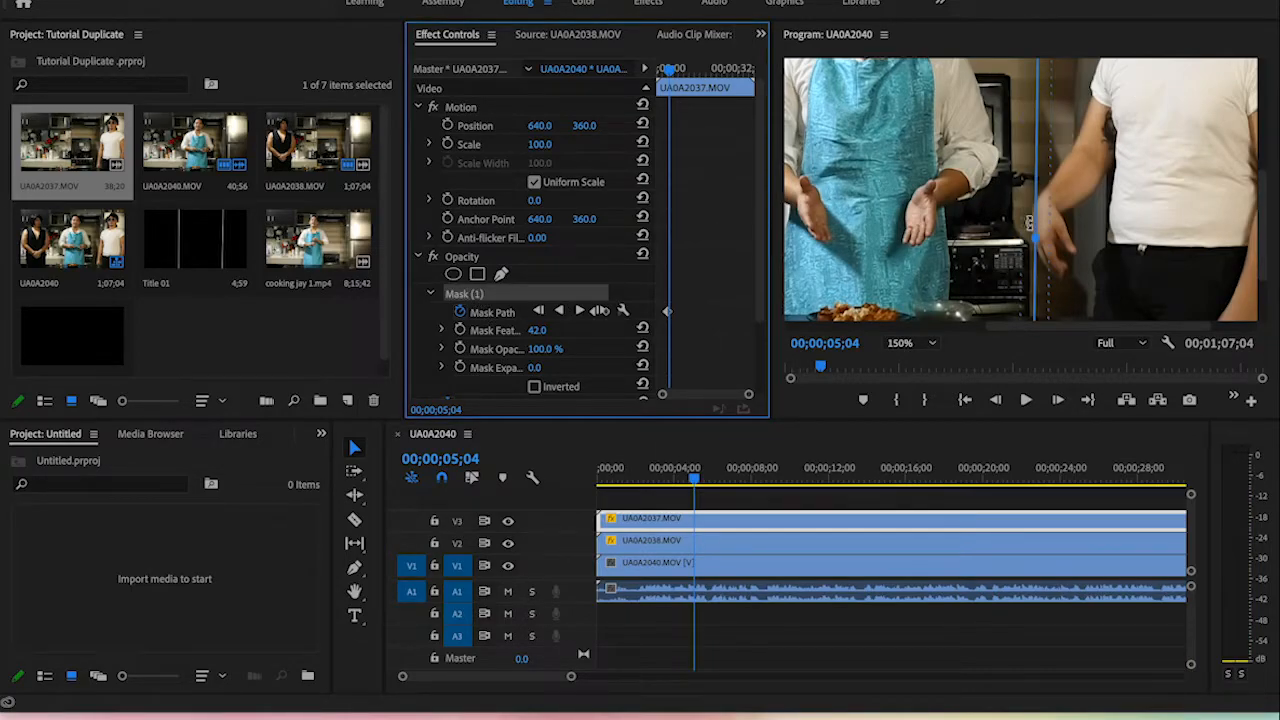
pyautogui.moveTo(1038, 245); pyautogui.dragTo(1021, 244)
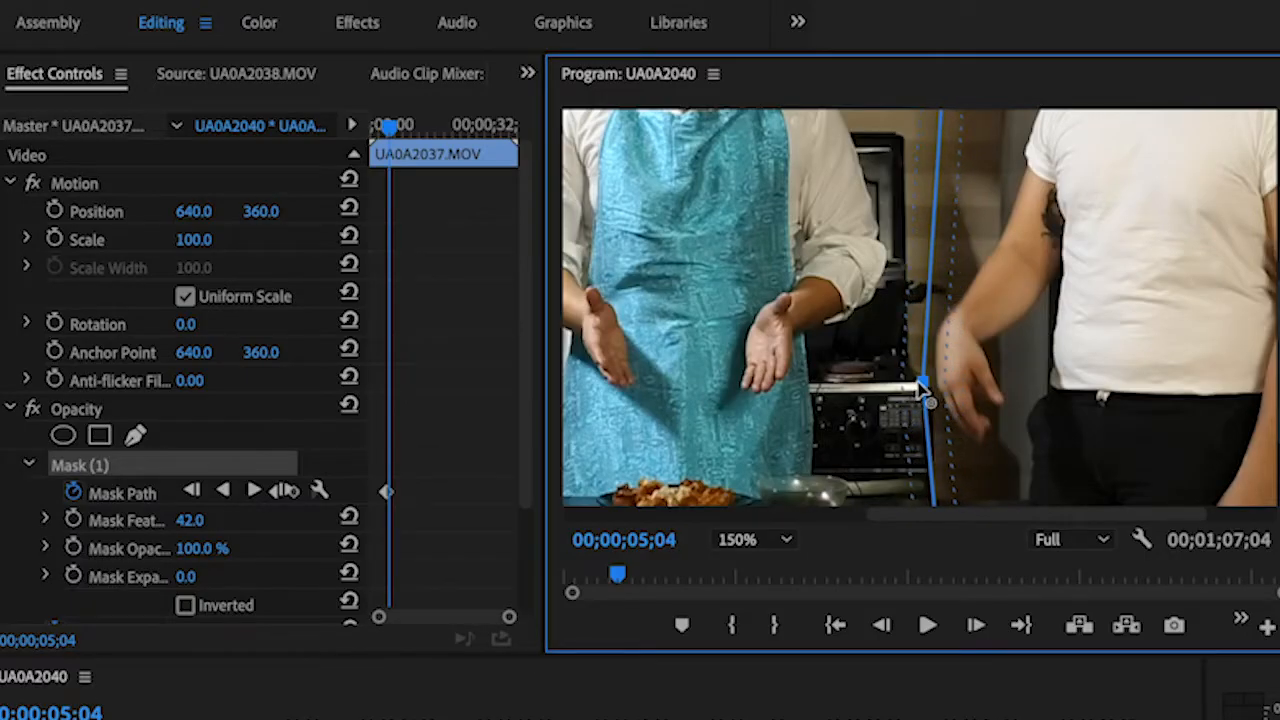
pyautogui.moveTo(921, 385); pyautogui.dragTo(918, 382)
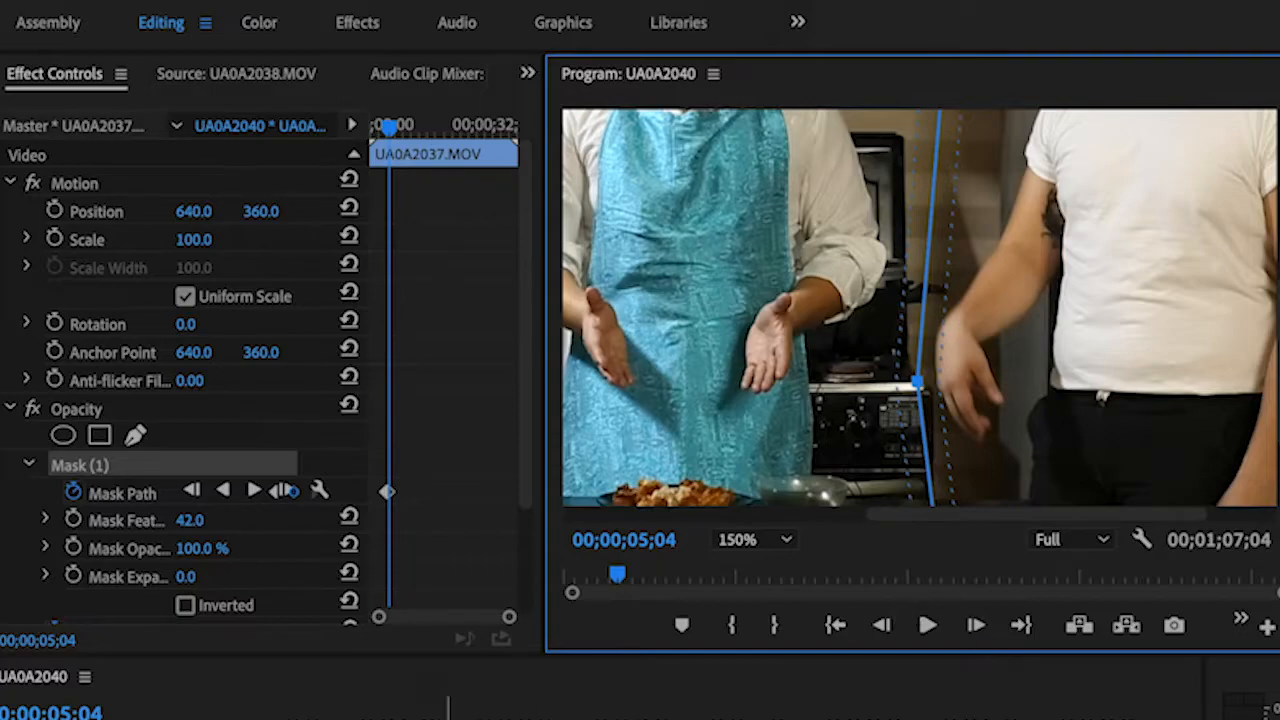
# - At 00;00;05;13, add a higher point to the mask edge and pull it toward the cook's sleeve to enclose the rising hand
pyautogui.press('Right')
pyautogui.press('Right')
pyautogui.press('Right')
pyautogui.press('Right')
pyautogui.press('Right')
pyautogui.press('Right')
pyautogui.press('Right')
pyautogui.press('Right')
pyautogui.press('Right')
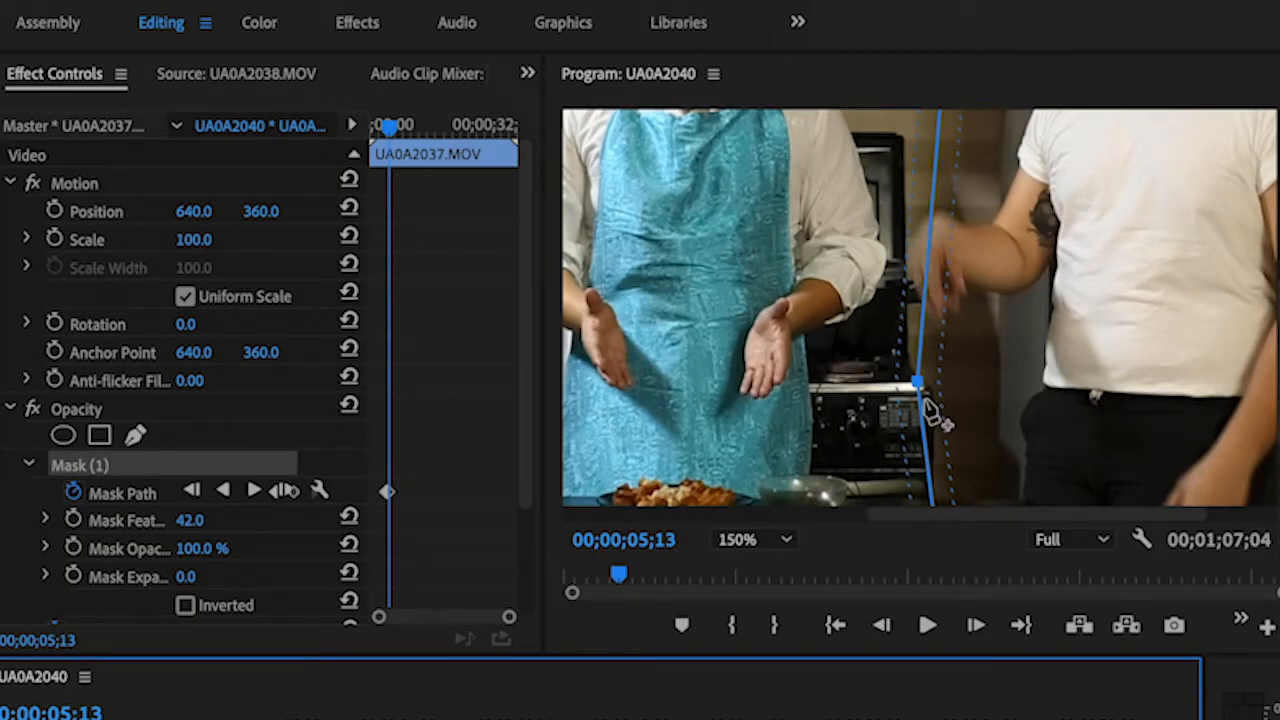
pyautogui.click(931, 255)
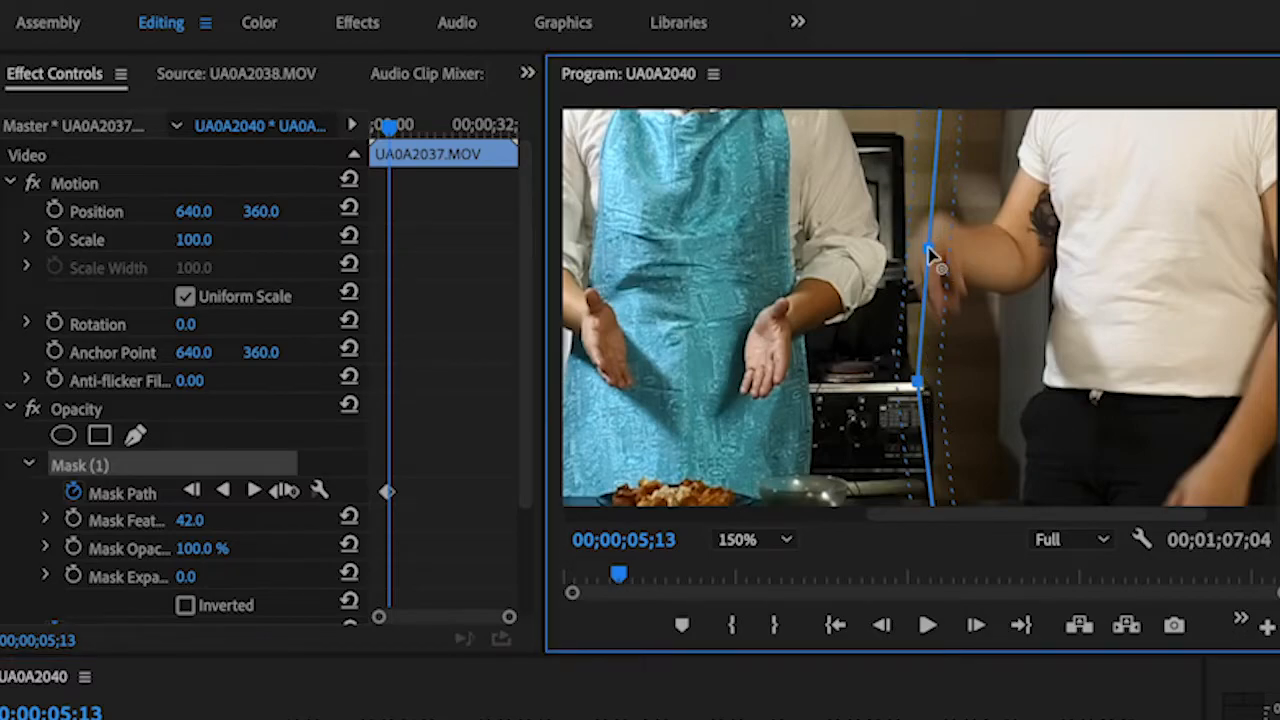
pyautogui.moveTo(933, 256); pyautogui.dragTo(895, 244)
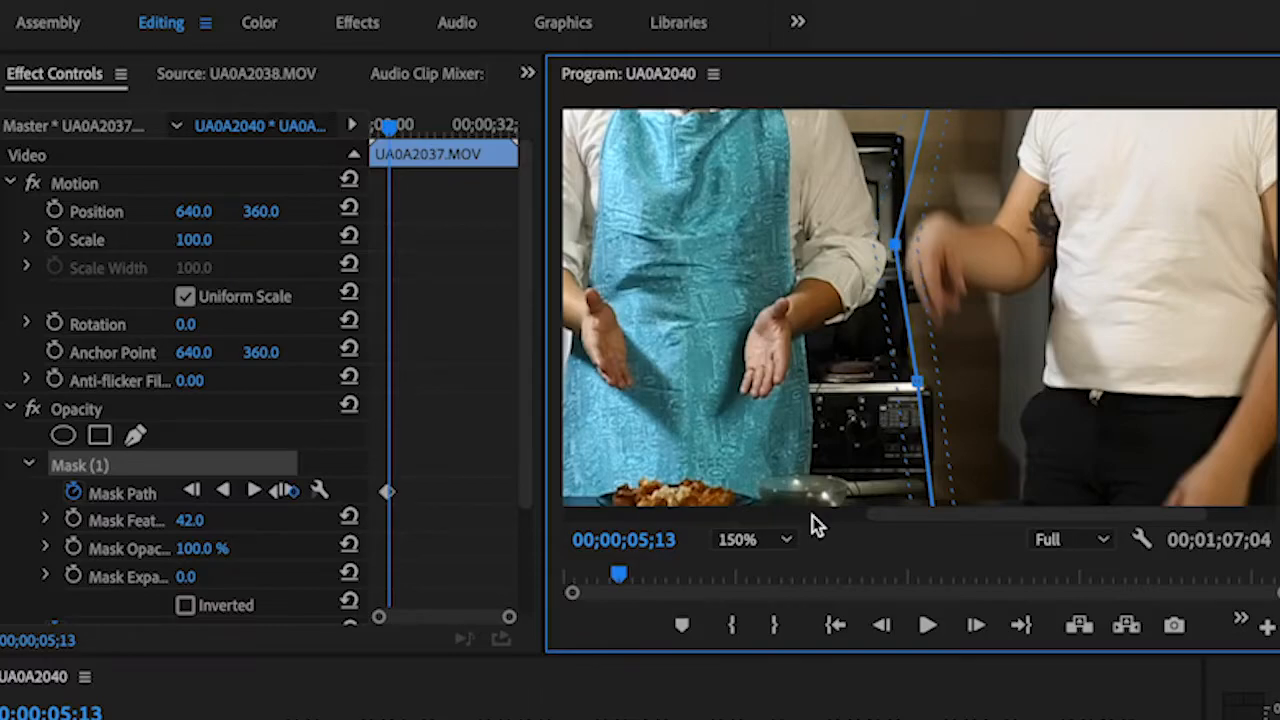
# - At 00;00;05;18, add another mask edge point at the raised hand's height and pull it toward the cook's shoulder
pyautogui.moveTo(434, 714); pyautogui.dragTo(440, 714)
pyautogui.moveTo(1277, 330); pyautogui.dragTo(1278, 232)
pyautogui.moveTo(440, 714); pyautogui.dragTo(434, 714)
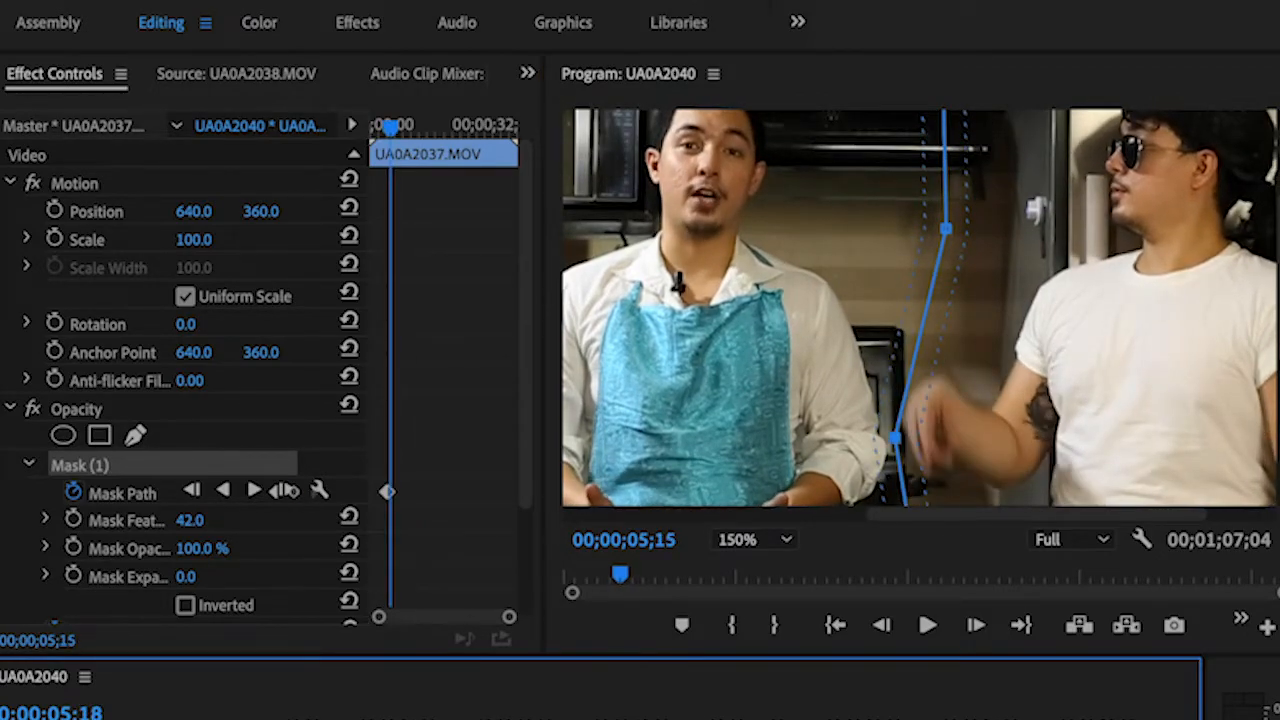
pyautogui.click(912, 368)
pyautogui.moveTo(912, 368); pyautogui.dragTo(855, 370)
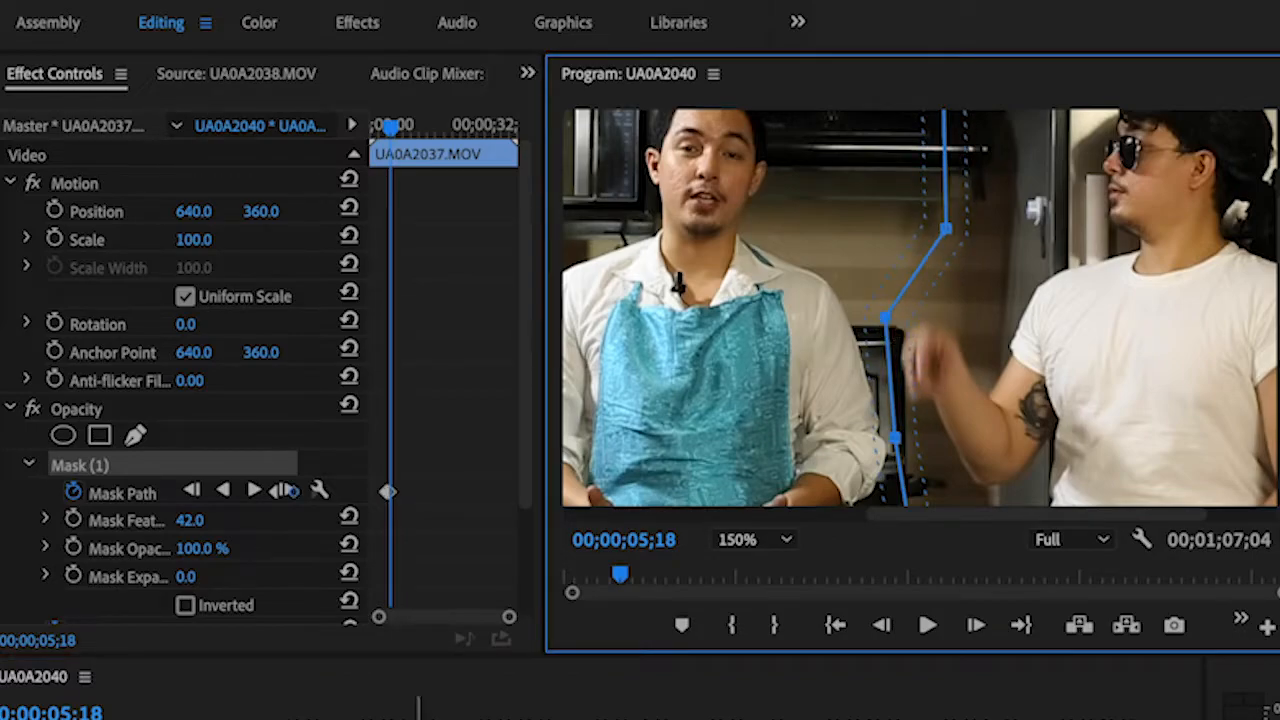
# - At 00;00;05;26, move the mask edge point over the man's raised fingers toward the cook's head to uncover the whole hand
pyautogui.moveTo(436, 714); pyautogui.dragTo(442, 714)
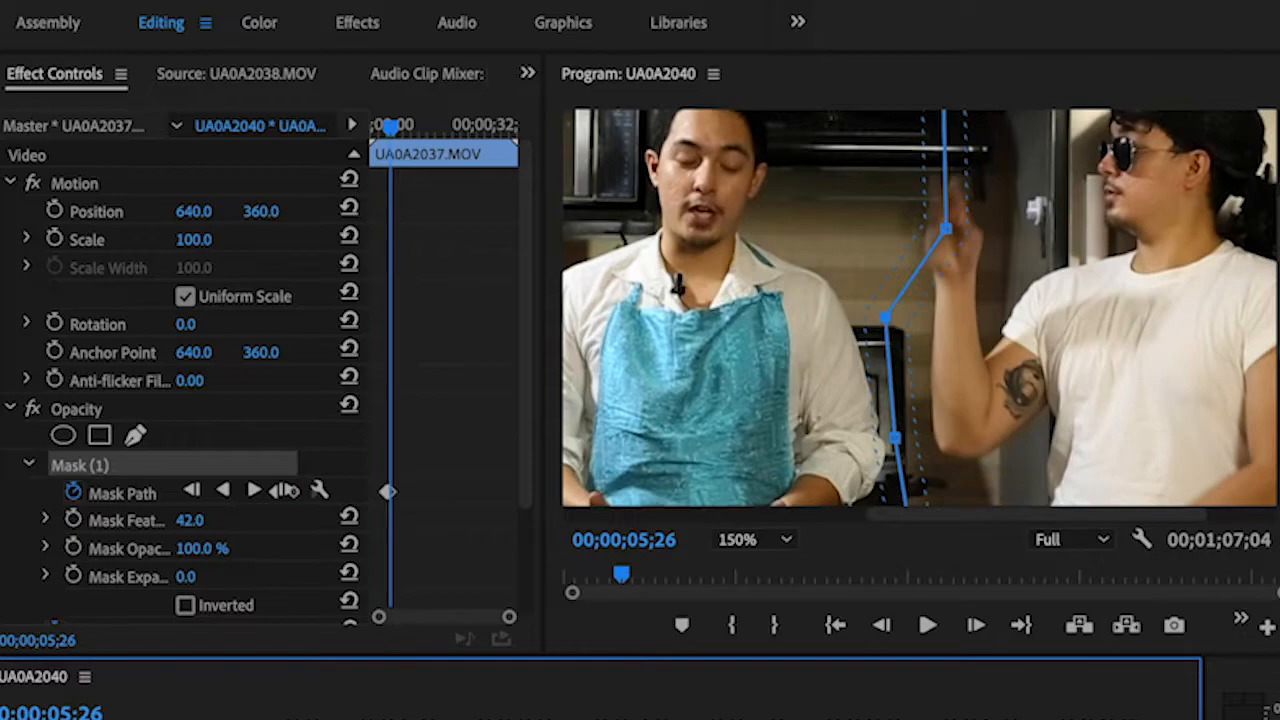
pyautogui.click(938, 228)
pyautogui.moveTo(938, 228); pyautogui.dragTo(886, 203)
pyautogui.click(443, 708)
pyautogui.press('space')
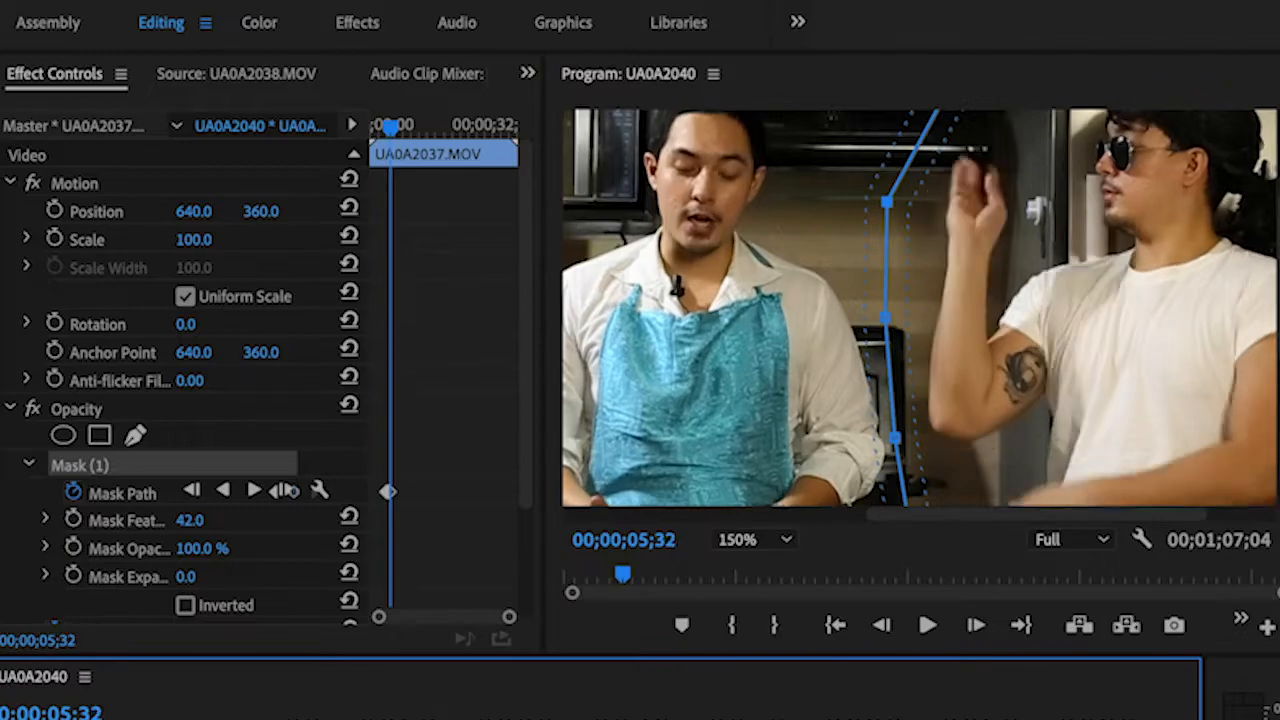
# - Fit the full frame in the Program Monitor and replay the white-shirted man's arm movement to check the animated mask
pyautogui.click(762, 543)
pyautogui.click(752, 563)
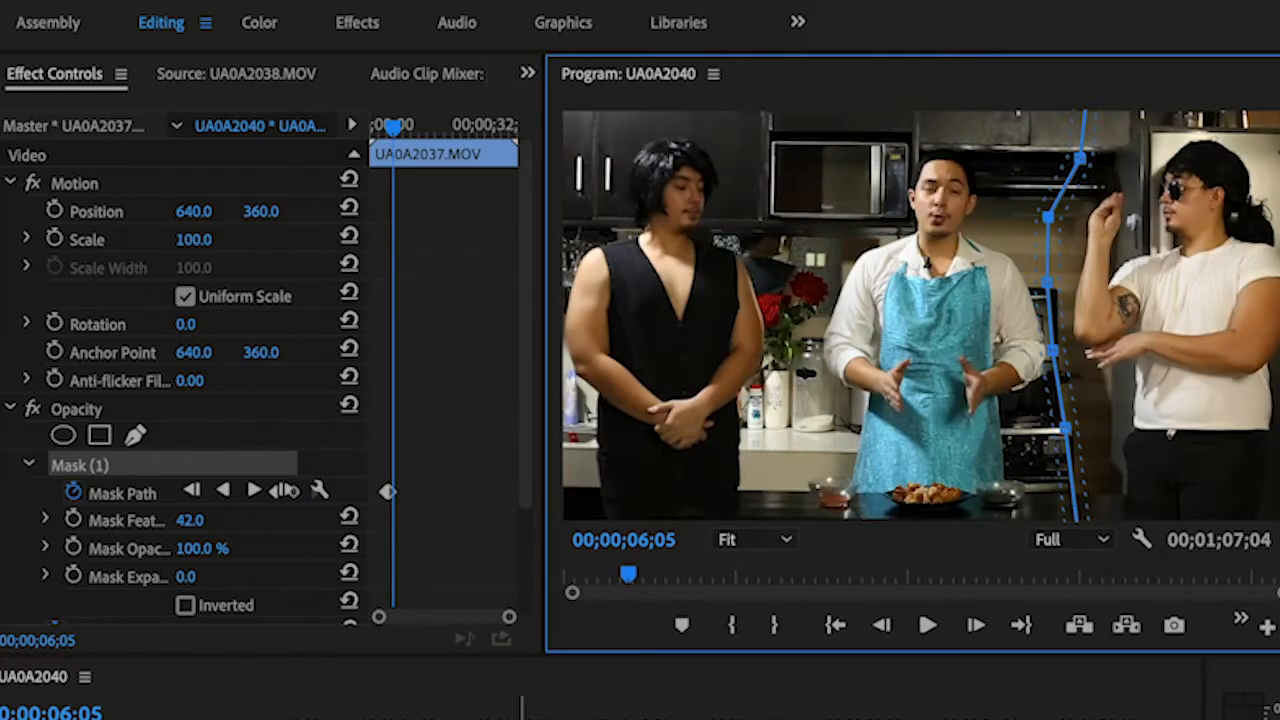
pyautogui.click(484, 708)
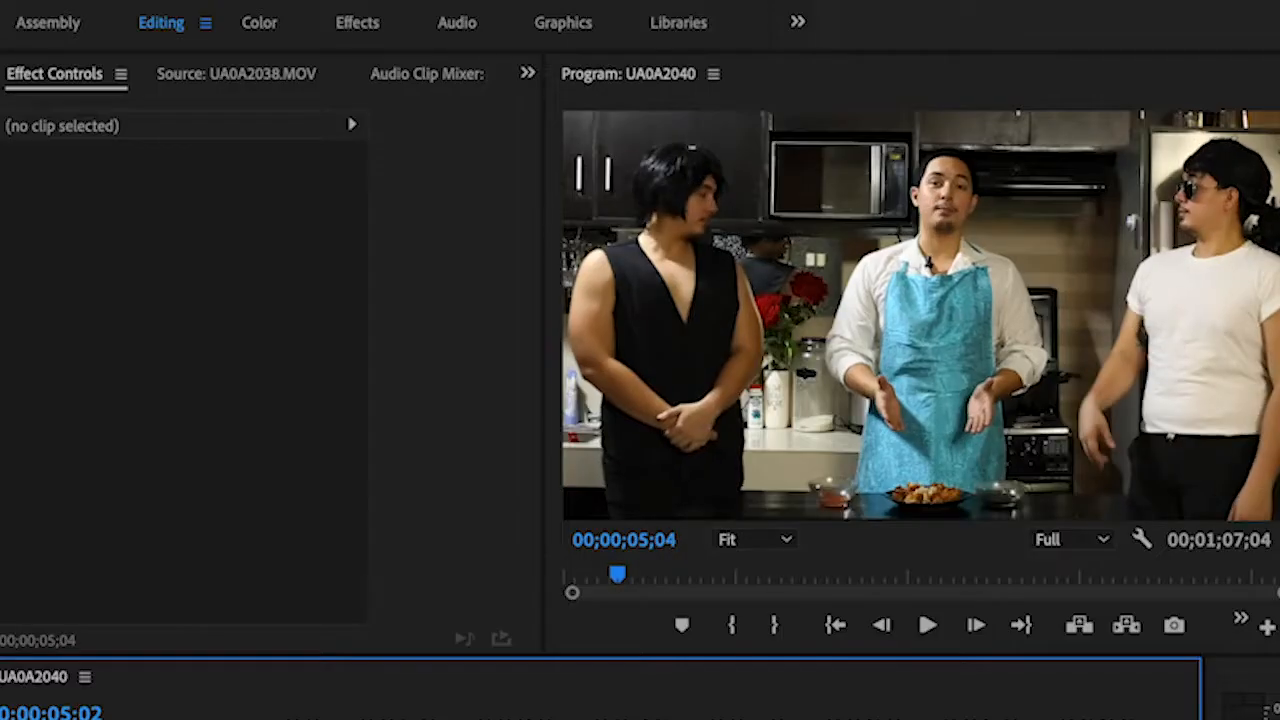
pyautogui.press('Left')
pyautogui.press('Left')
pyautogui.press('Left')
pyautogui.press('Left')
pyautogui.press('Left')
pyautogui.press('Left')
pyautogui.press('Left')
pyautogui.press('Left')
pyautogui.press('Left')
pyautogui.press('Left')
pyautogui.press('Left')
pyautogui.press('space')
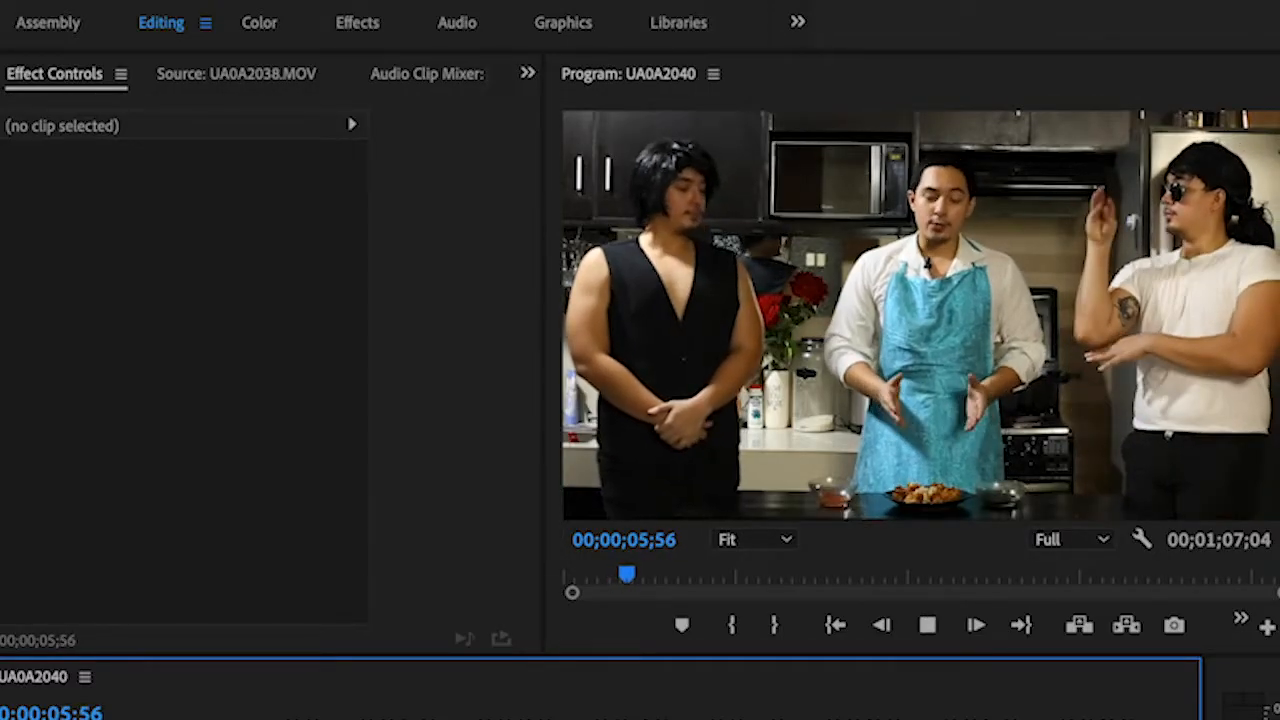
pyautogui.press('space')
pyautogui.hotkey('shift', 'Left')
pyautogui.hotkey('shift', 'Left')
pyautogui.hotkey('shift', 'Left')
pyautogui.hotkey('shift', 'Left')
pyautogui.hotkey('shift', 'Left')
pyautogui.hotkey('shift', 'Left')
pyautogui.hotkey('shift', 'Left')
pyautogui.hotkey('shift', 'Left')
pyautogui.hotkey('shift', 'Left')
pyautogui.hotkey('shift', 'Left')
pyautogui.hotkey('shift', 'Left')
pyautogui.hotkey('shift', 'Left')
pyautogui.hotkey('shift', 'Left')
pyautogui.hotkey('shift', 'Left')
pyautogui.hotkey('shift', 'Left')
pyautogui.hotkey('shift', 'Left')
pyautogui.hotkey('shift', 'Left')
pyautogui.hotkey('shift', 'Left')
pyautogui.hotkey('shift', 'Left')
pyautogui.hotkey('shift', 'Left')
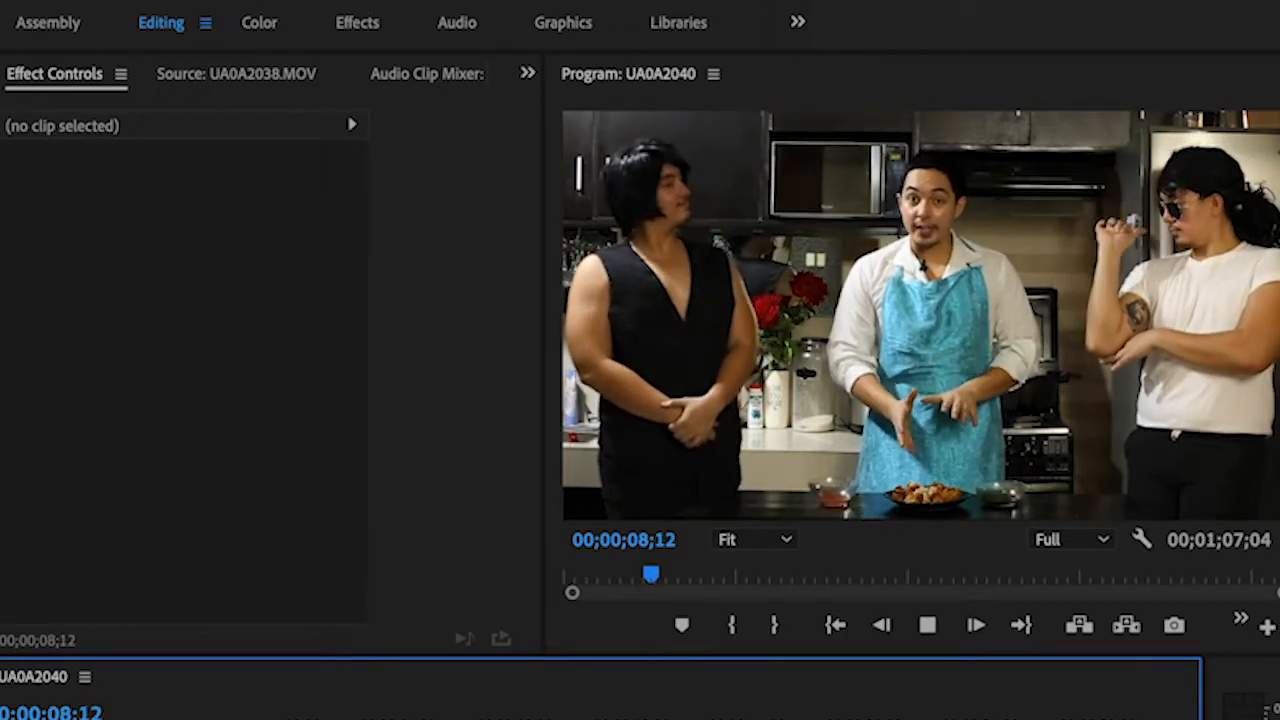
pyautogui.press('space')
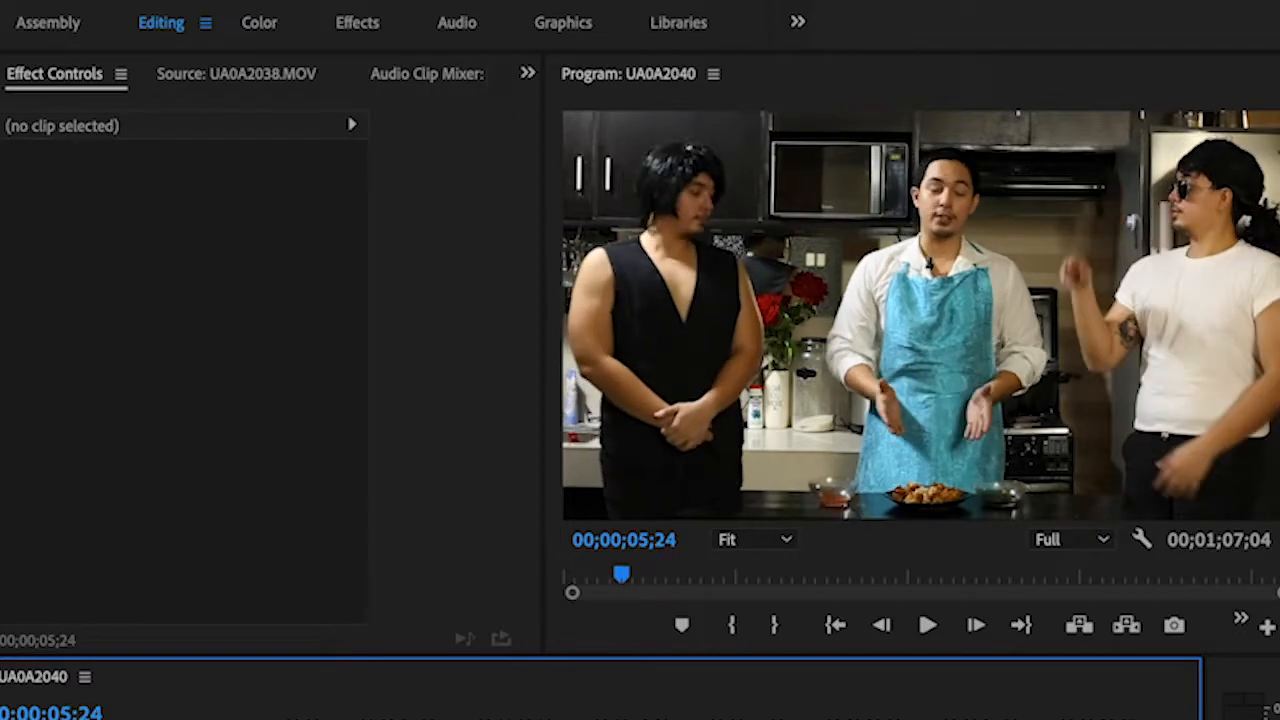